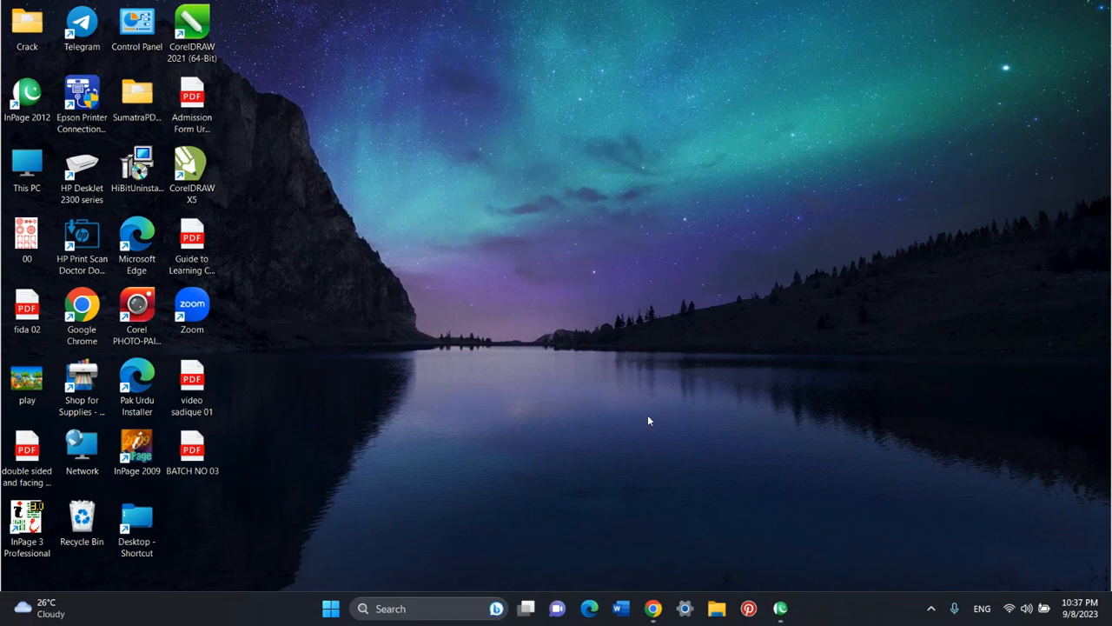
- Switch to Urdu InPage 2012 and create a new A4 portrait document with one page and right-to-left direction
click(780, 608)
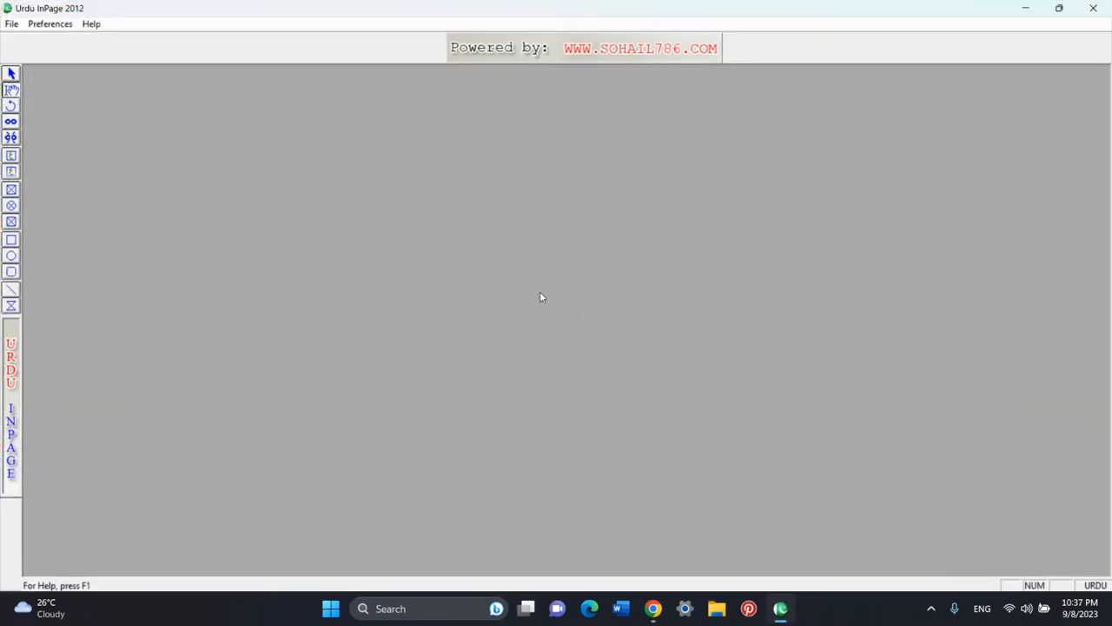
click(11, 24)
click(113, 322)
click(11, 27)
click(39, 40)
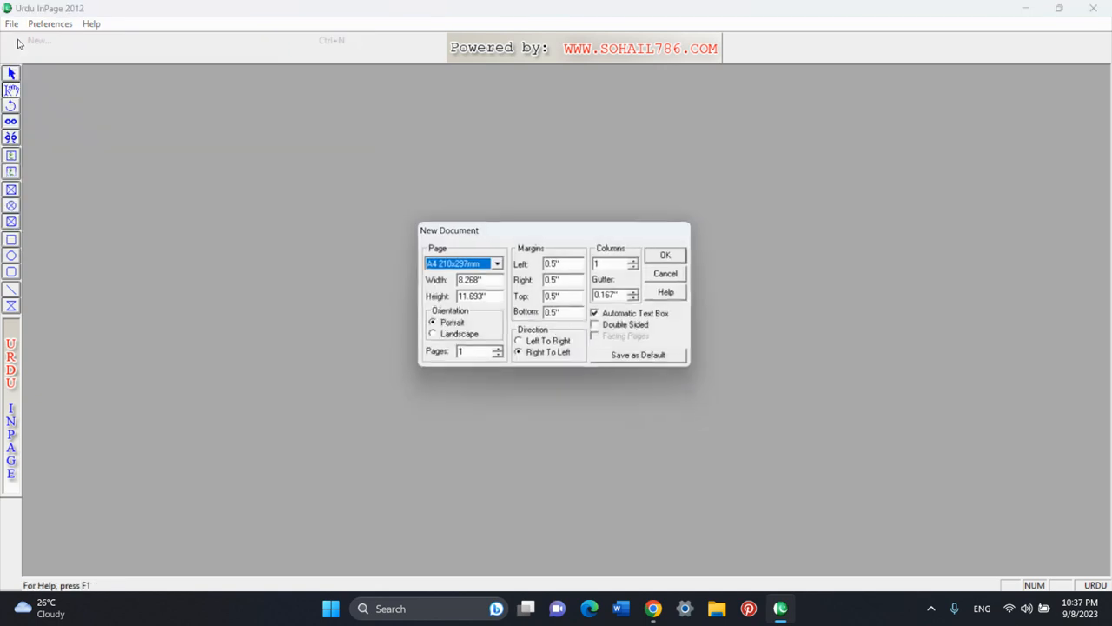
click(664, 257)
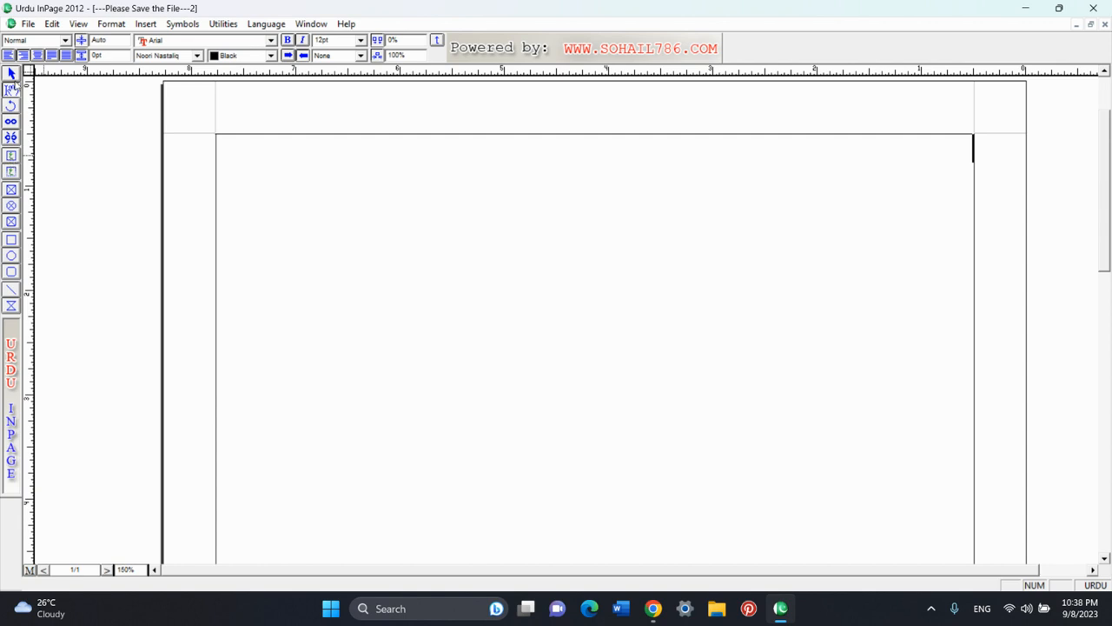
- Draw a text box about 4.64" wide and 2.65" high in the upper part of the page
click(11, 156)
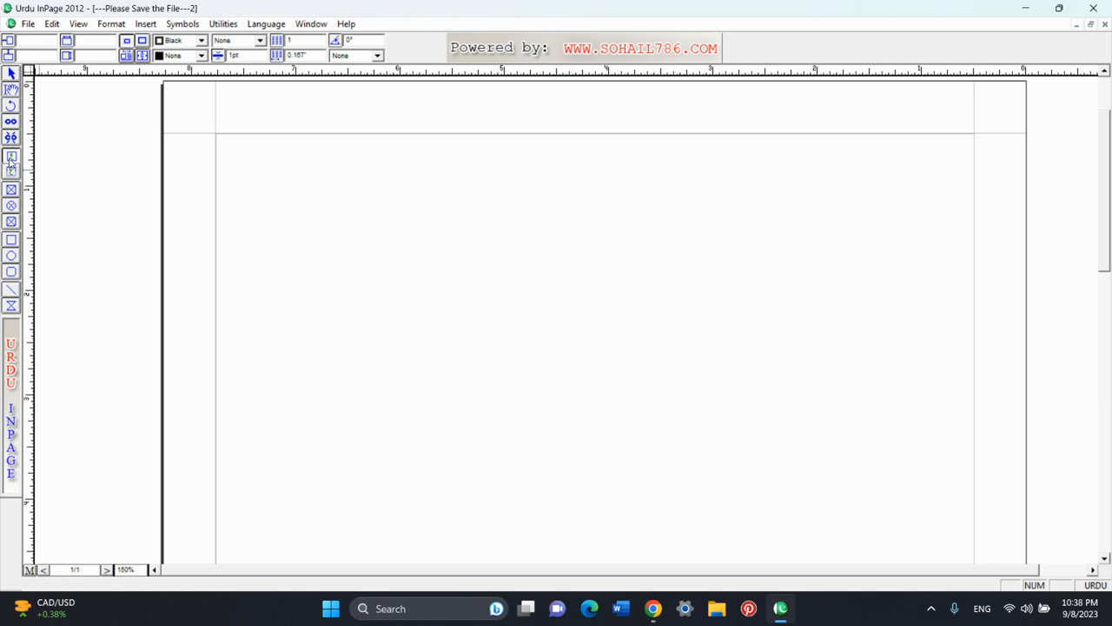
click(11, 159)
drag(292, 192, 776, 469)
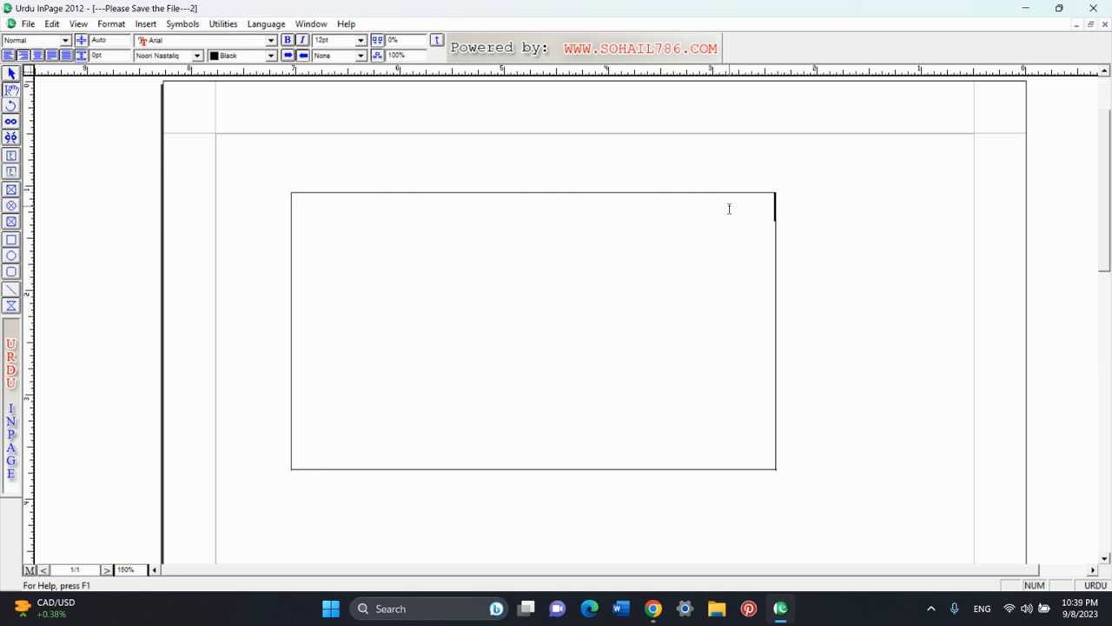
- Place the text cursor inside the drawn text box and enter "بسم اللہ الرحمن الرحیم"
click(943, 162)
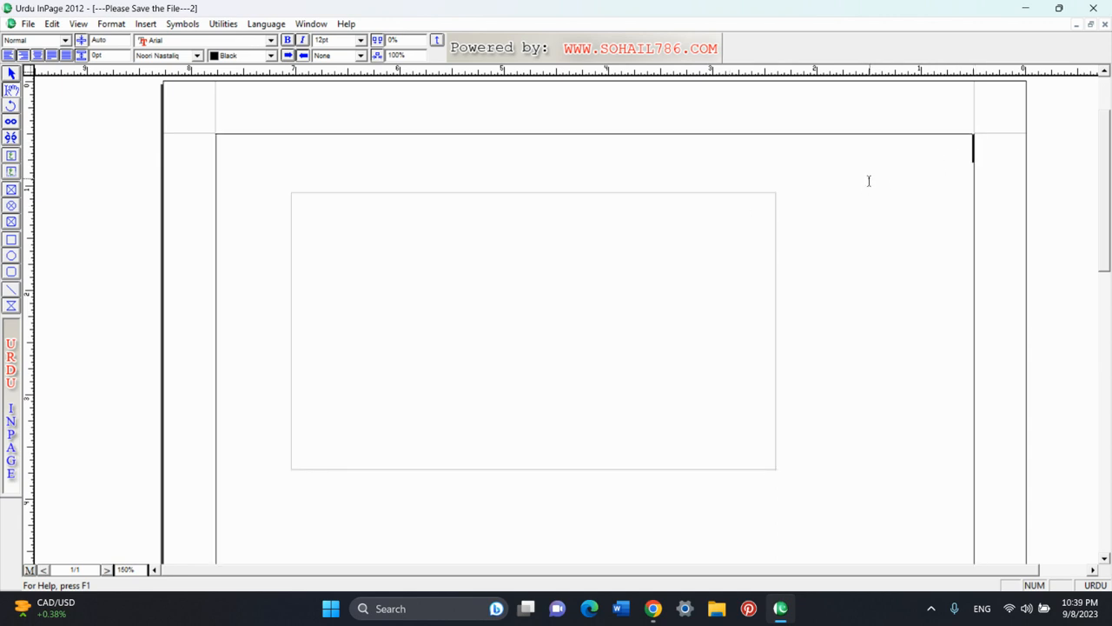
click(737, 231)
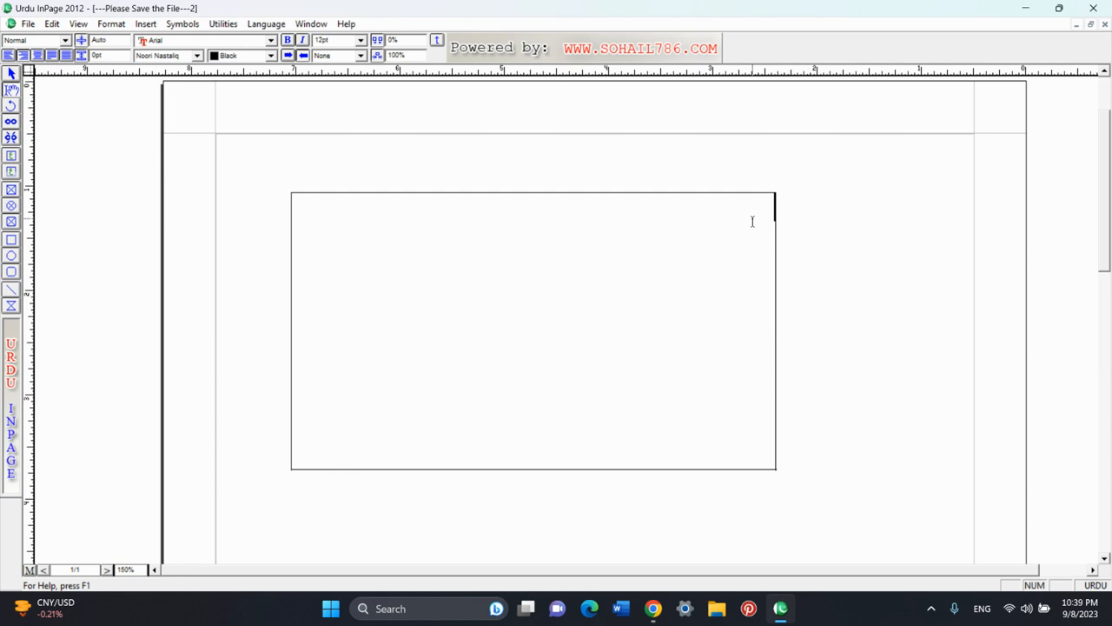
text(بسم اللہ الرحمن الرحیم)
- Set the font size of the Bismillah line in the text box to 20 pt
drag(684, 216, 783, 215)
click(674, 221)
key(ctrl+a)
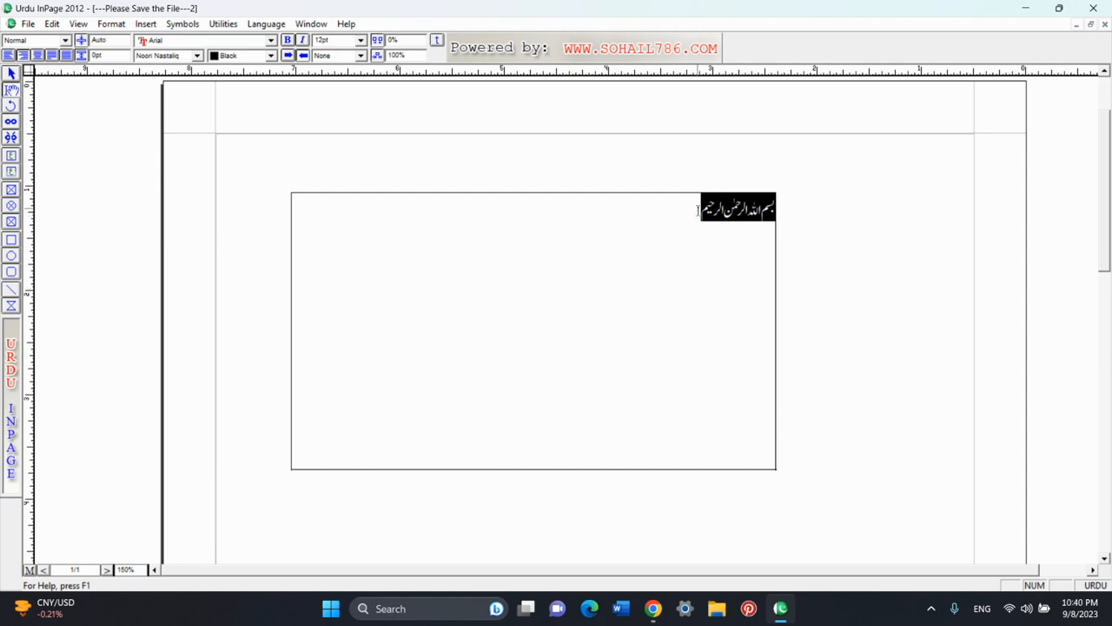
double_click(332, 40)
text(20)
key(Return)
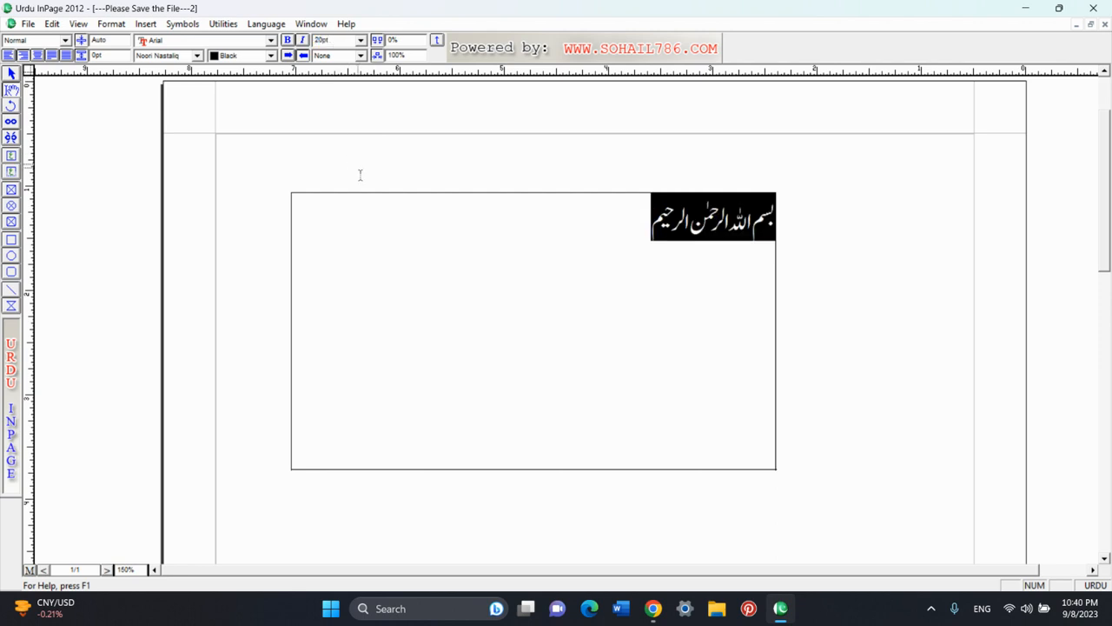
click(589, 237)
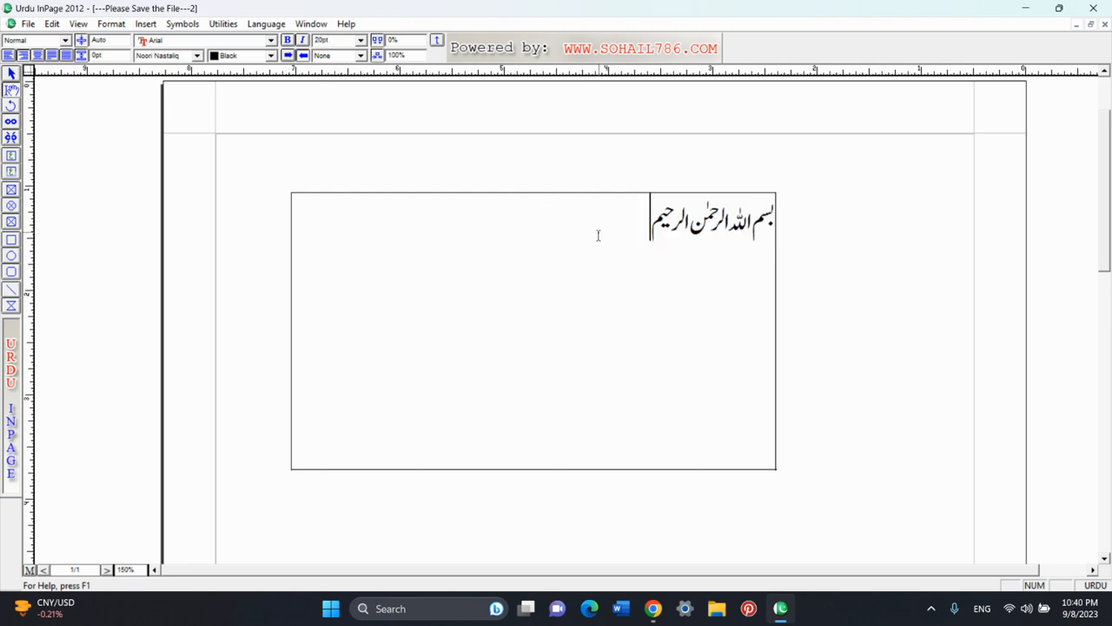
- Try centring the Bismillah line in the text box and return it to right alignment
drag(621, 243, 775, 259)
click(592, 225)
drag(633, 221, 799, 238)
click(643, 236)
drag(651, 228, 790, 236)
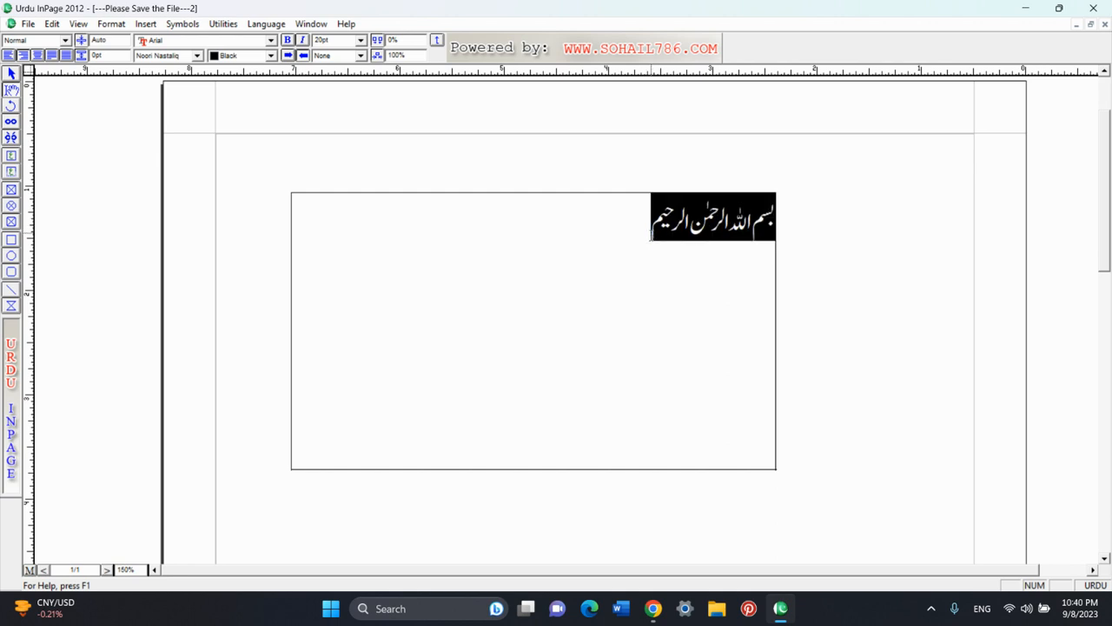
click(644, 234)
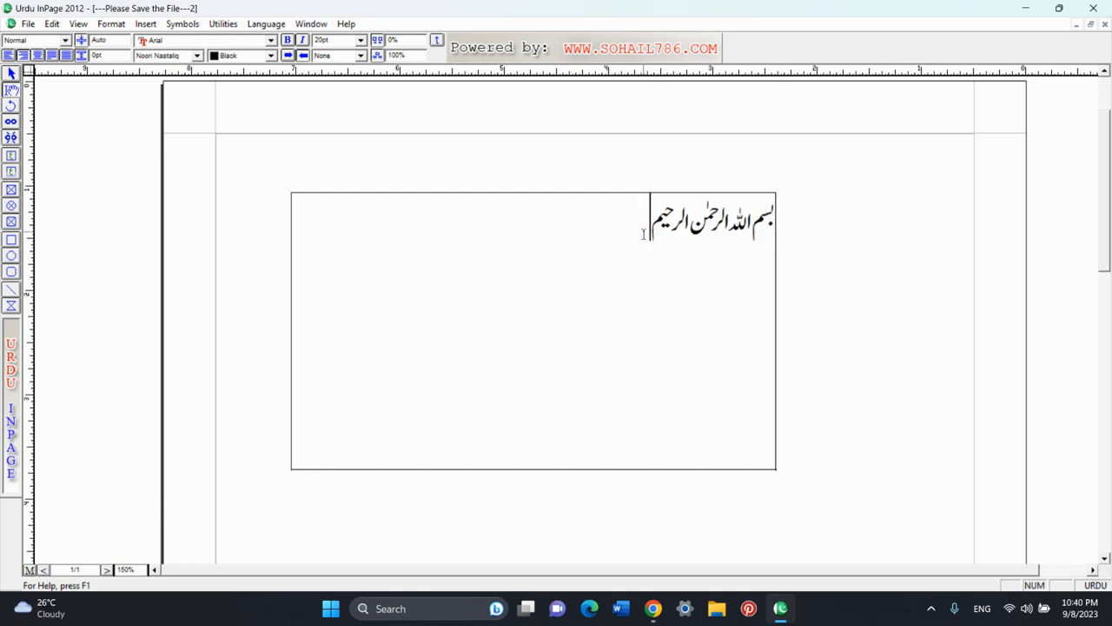
click(38, 54)
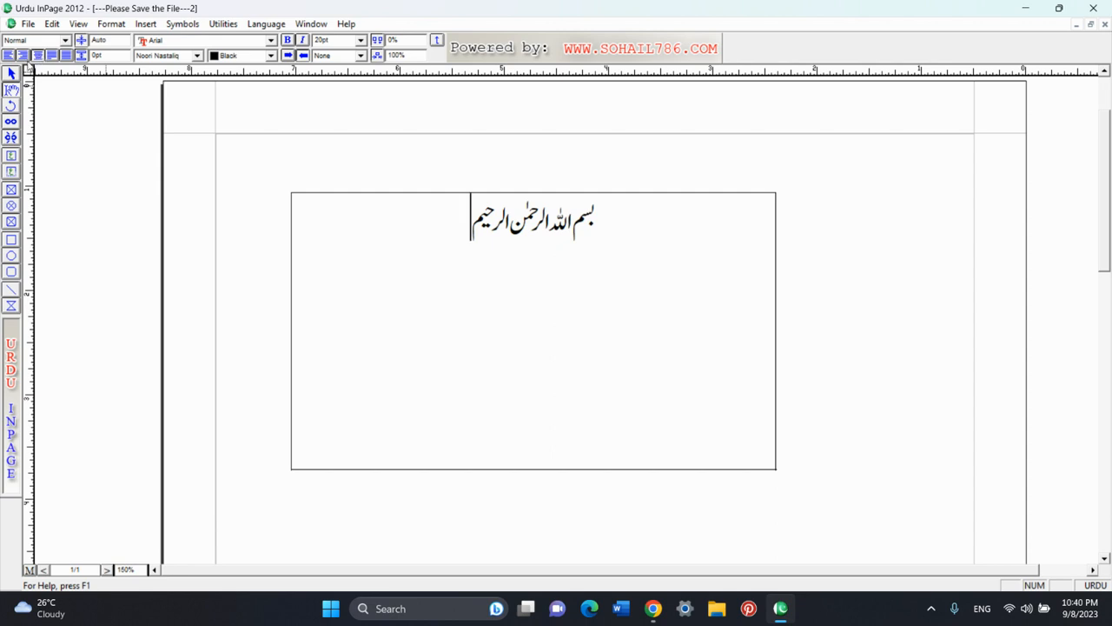
click(24, 55)
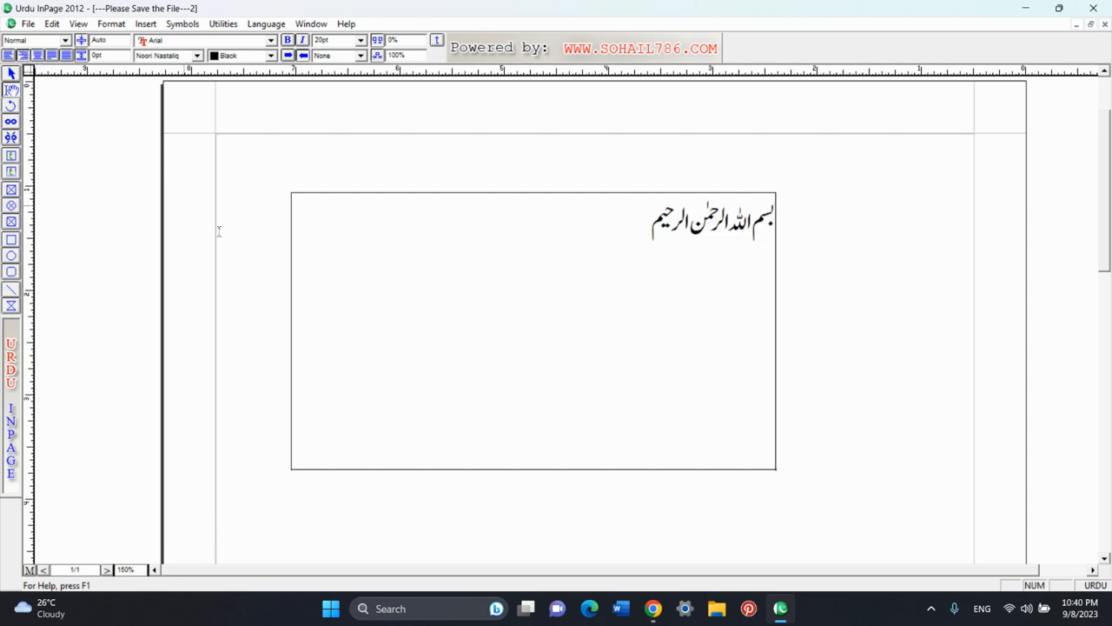
- Select the whole Bismillah line and centre it in the text box
drag(652, 216, 792, 236)
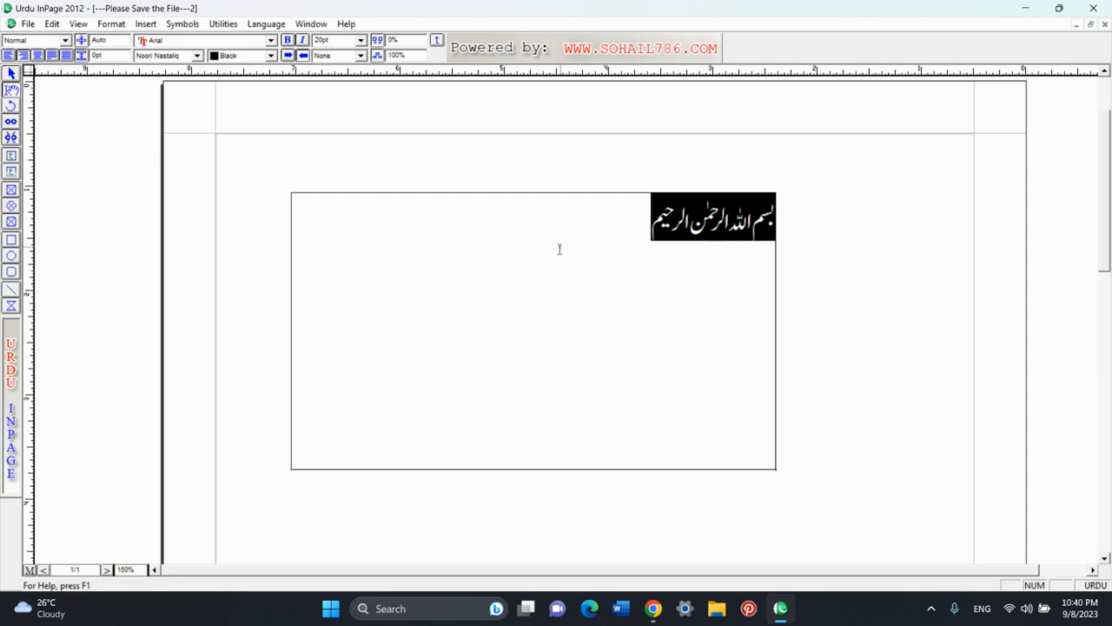
key(ctrl+shift+c)
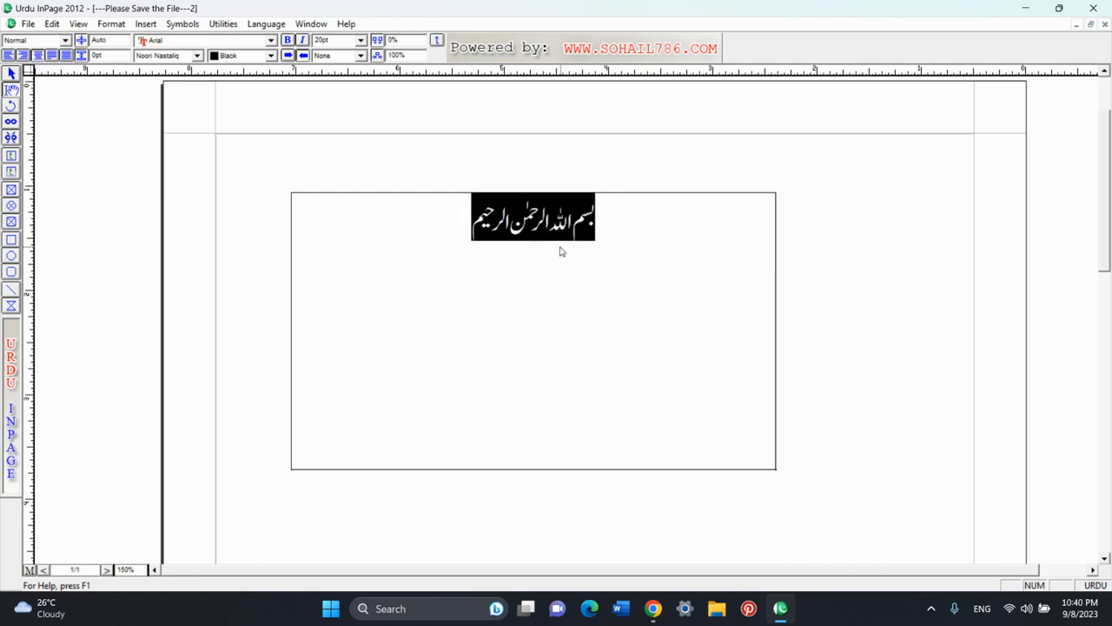
click(458, 228)
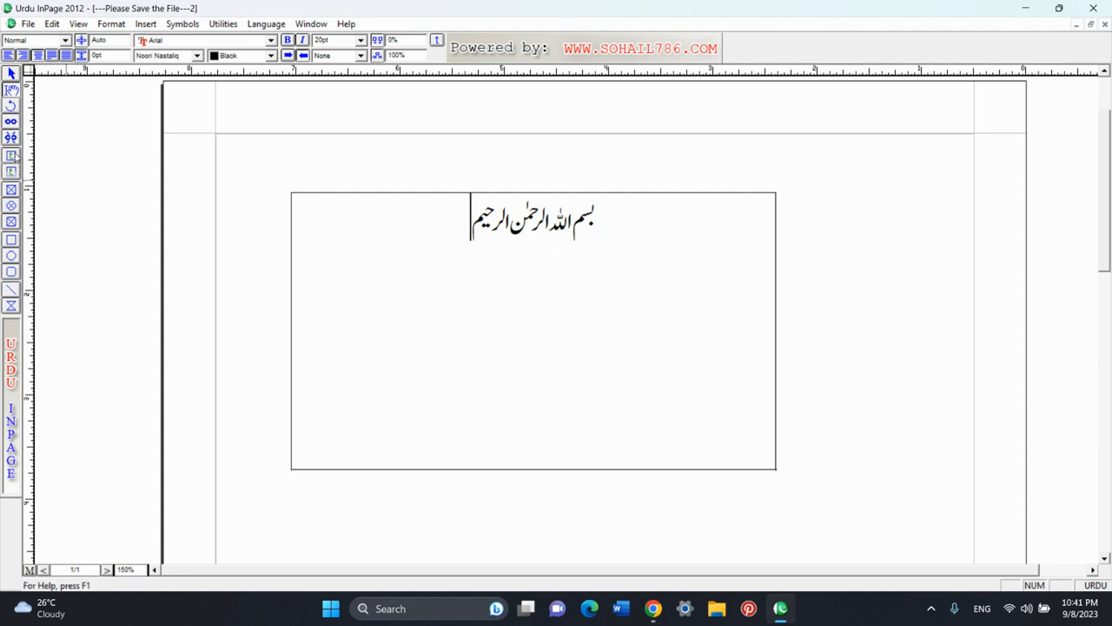
- Select the text box as an object and fill its background with Yellow
click(11, 74)
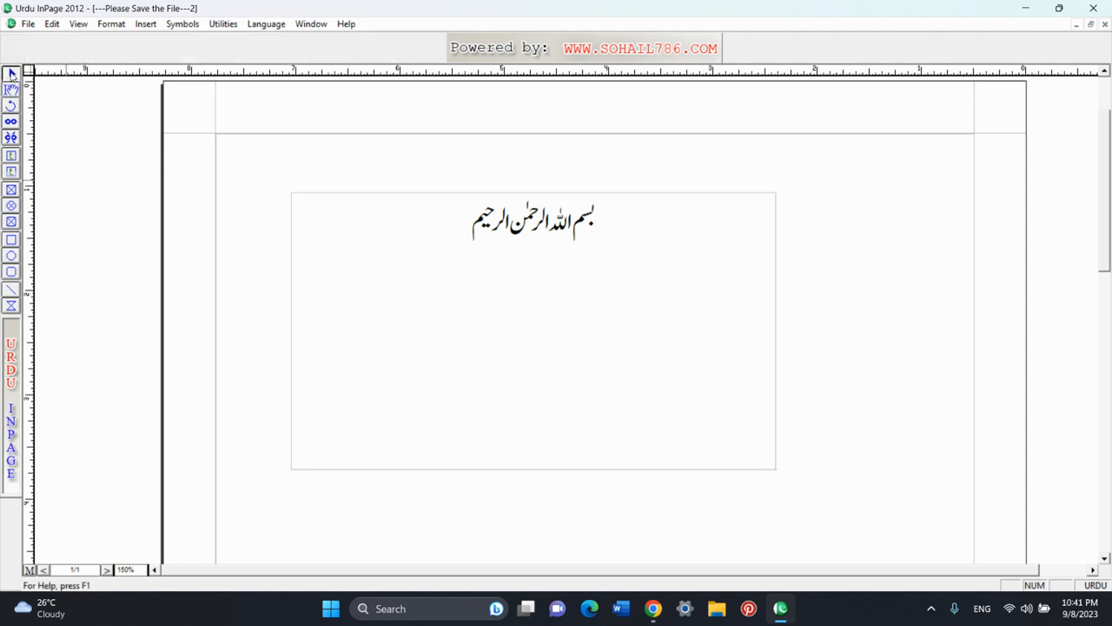
click(323, 298)
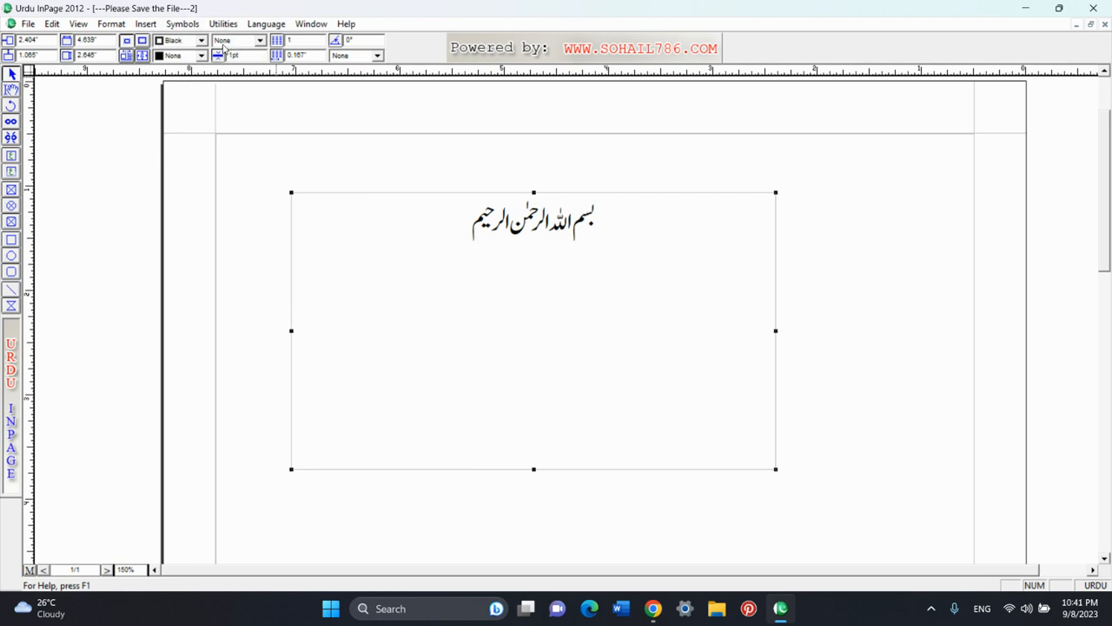
click(177, 57)
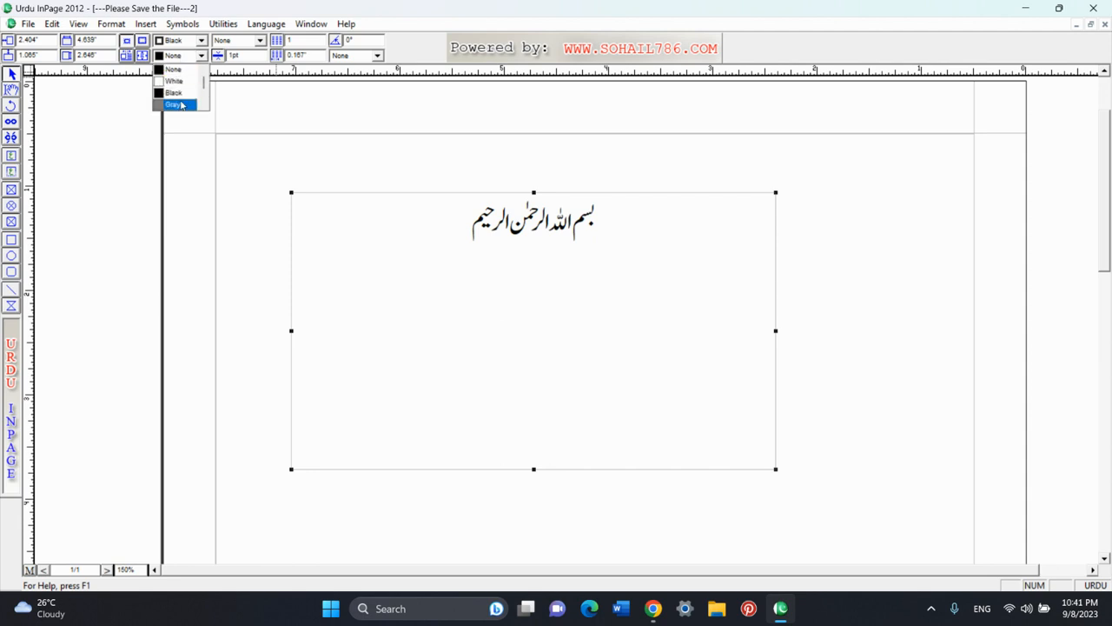
scroll(181, 95, down, 1)
click(177, 92)
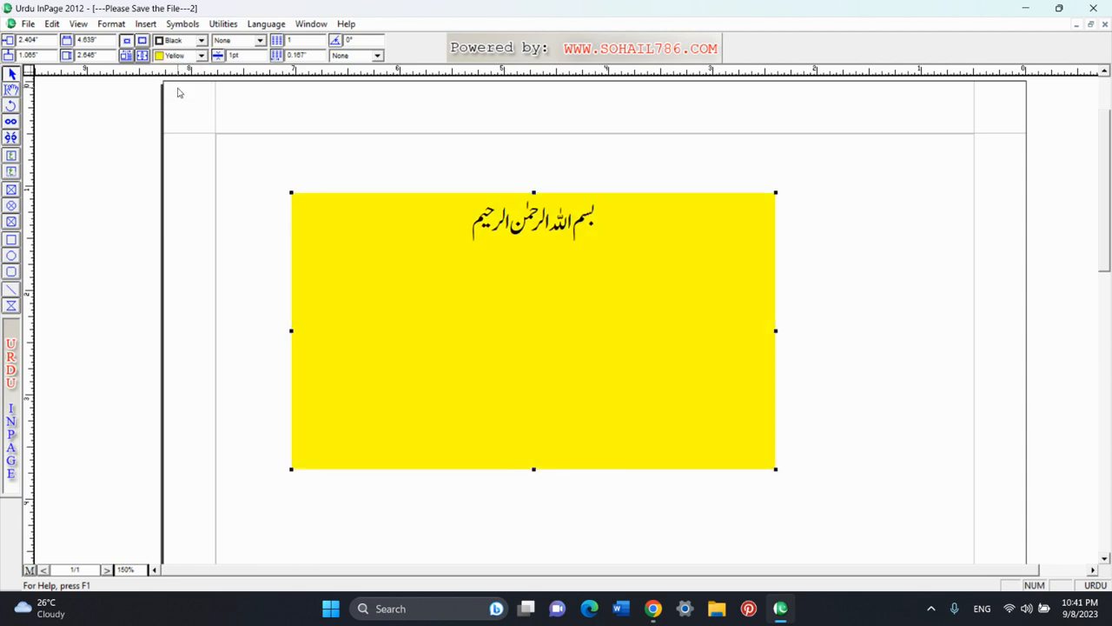
- Give the yellow text box a red dash-dot border 3 pt thick and deselect it
click(237, 43)
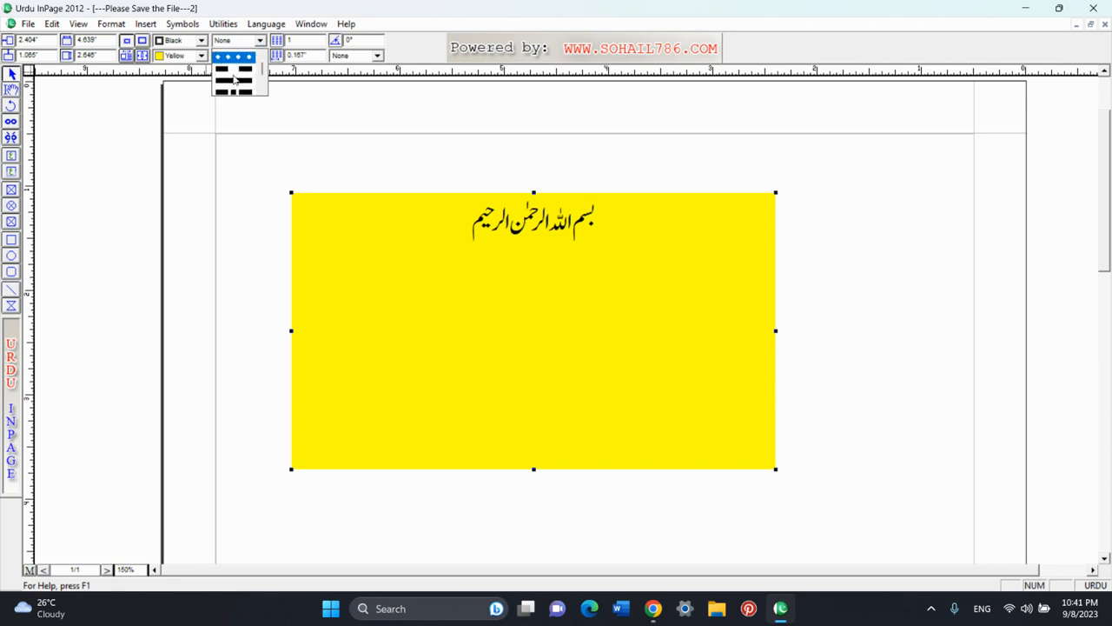
click(235, 78)
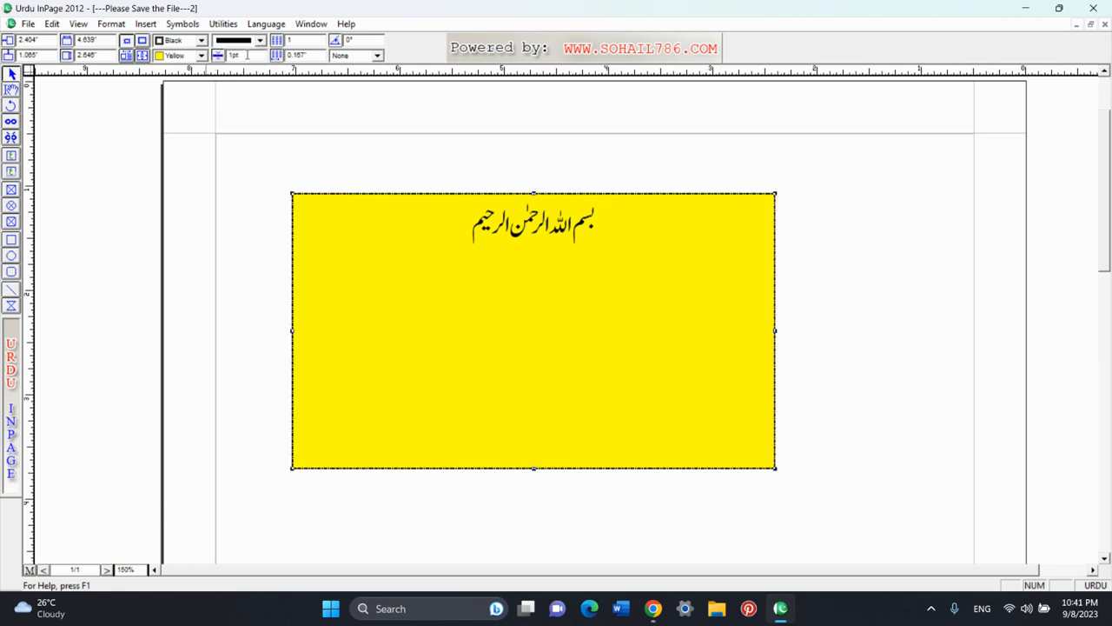
double_click(246, 55)
text(3)
key(Return)
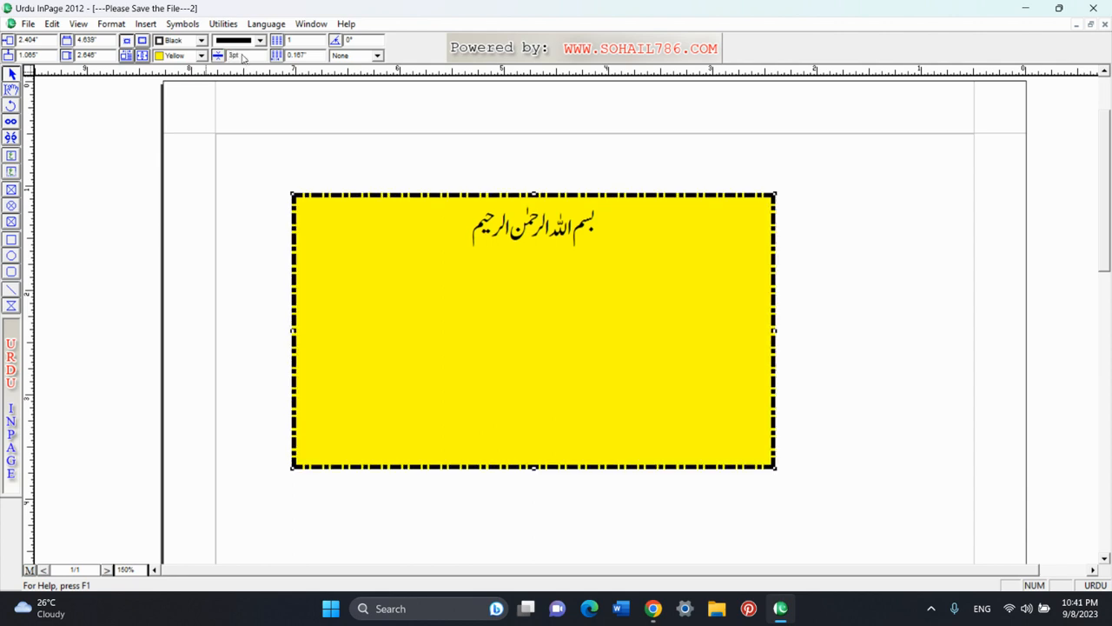
click(182, 42)
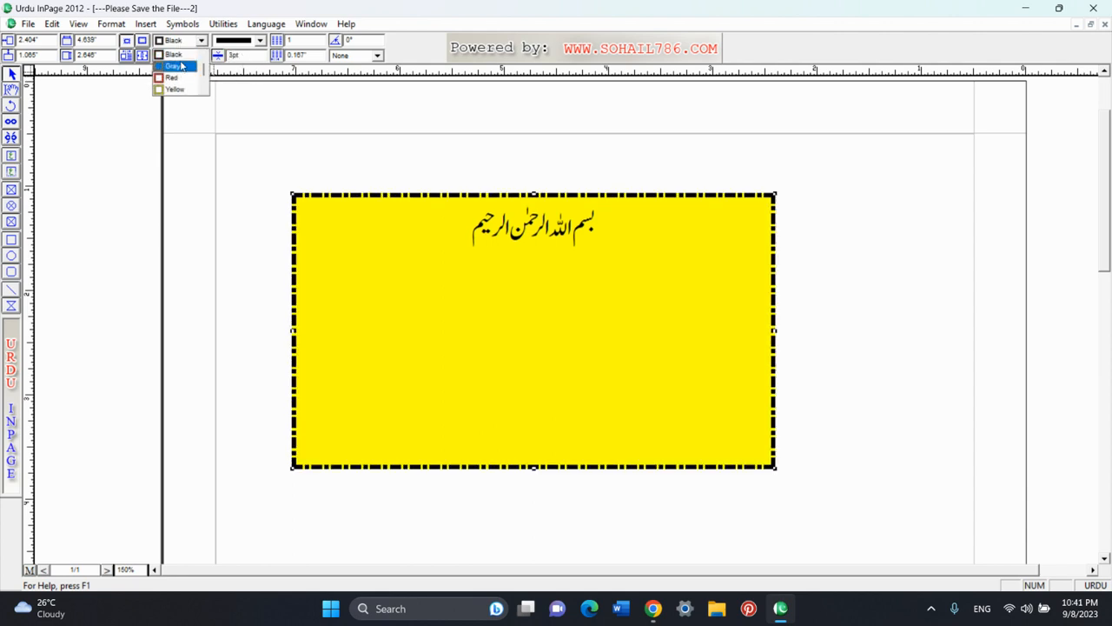
click(173, 75)
click(261, 194)
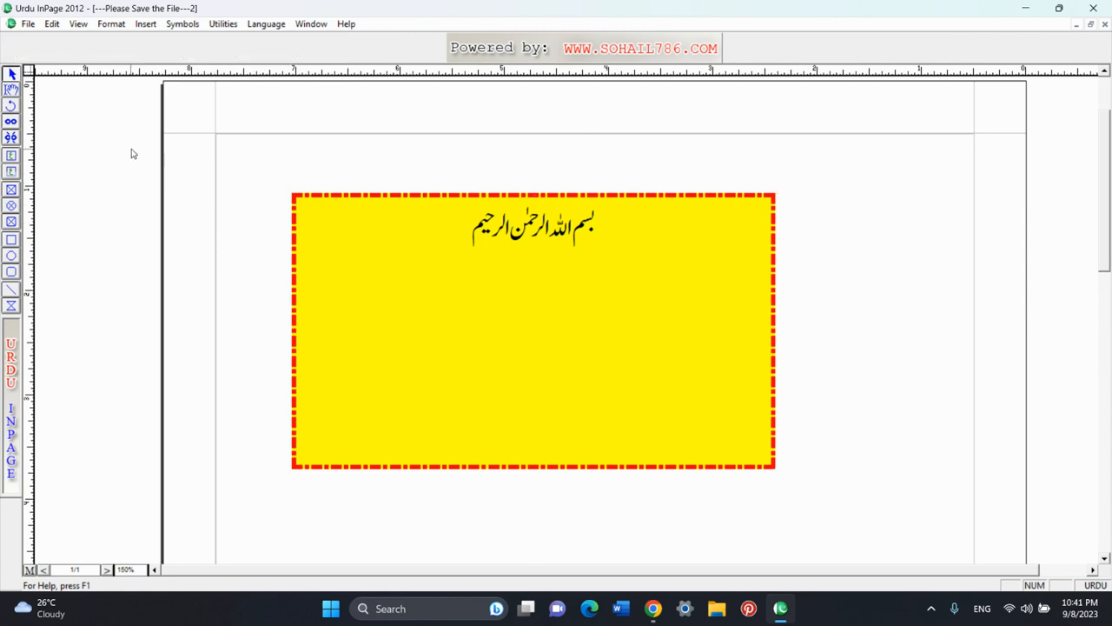
- Move the yellow text box around the upper part of the page and delete it
click(350, 218)
drag(349, 224, 405, 207)
mouse_move(471, 217)
mouse_down()
mouse_move(461, 262)
mouse_move(461, 217)
mouse_up()
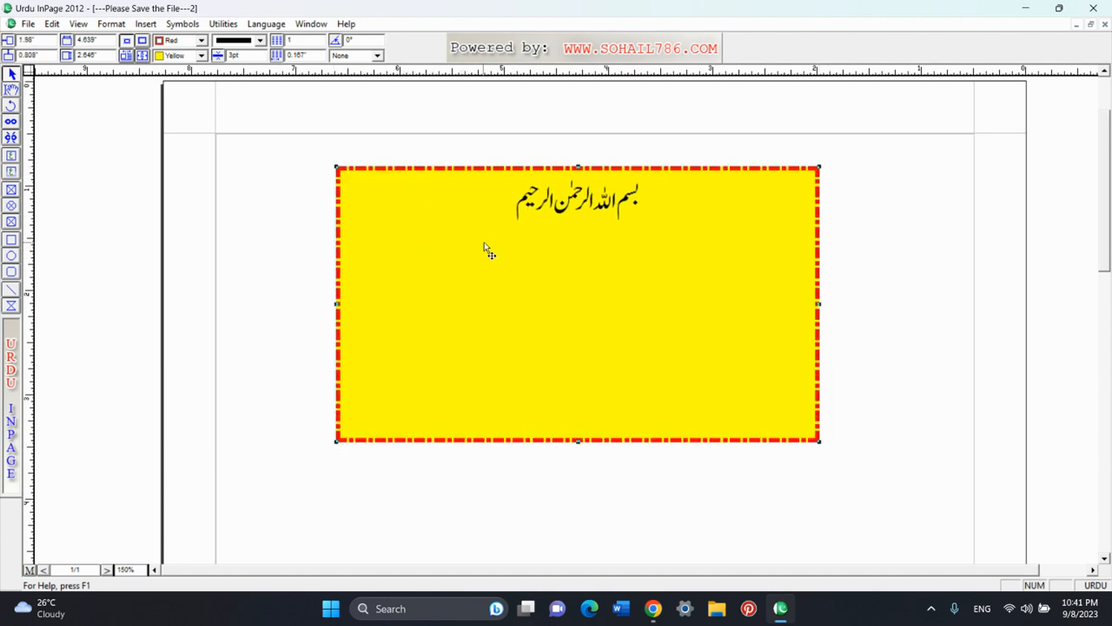
drag(426, 252, 413, 266)
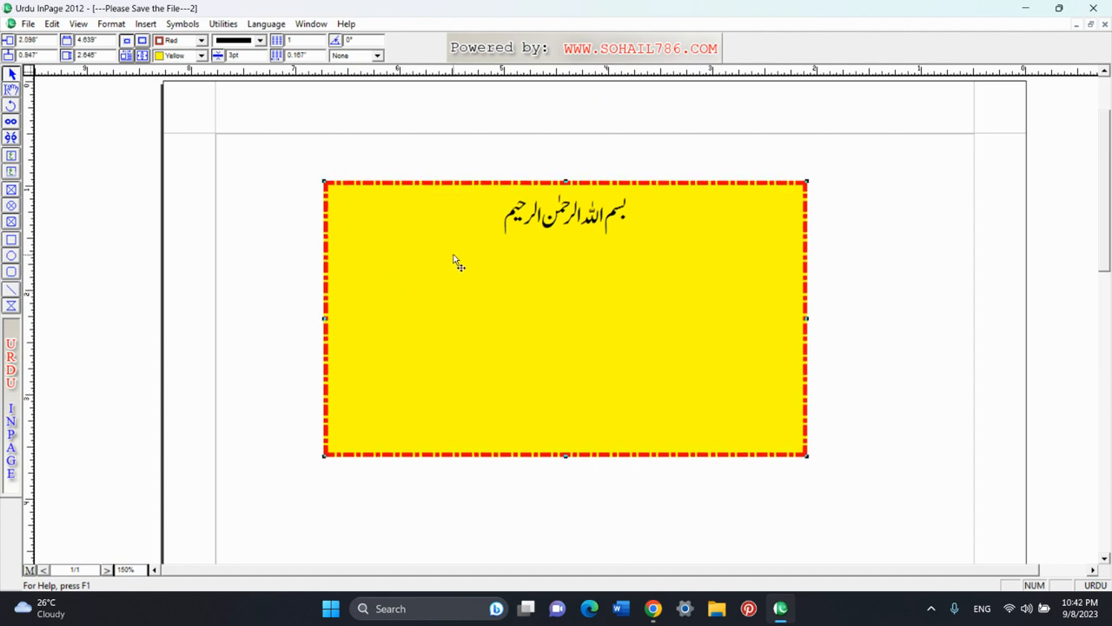
key(Delete)
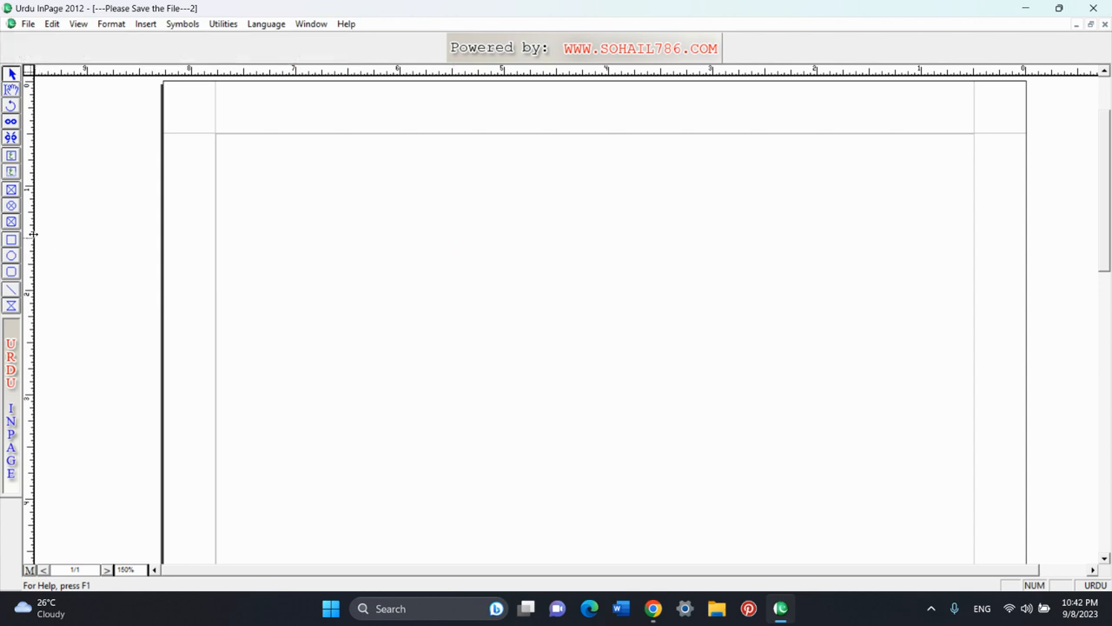
- Draw a new text box about 3.06" wide and 1.95" high in the upper page and select it as an object
click(12, 156)
drag(358, 200, 677, 403)
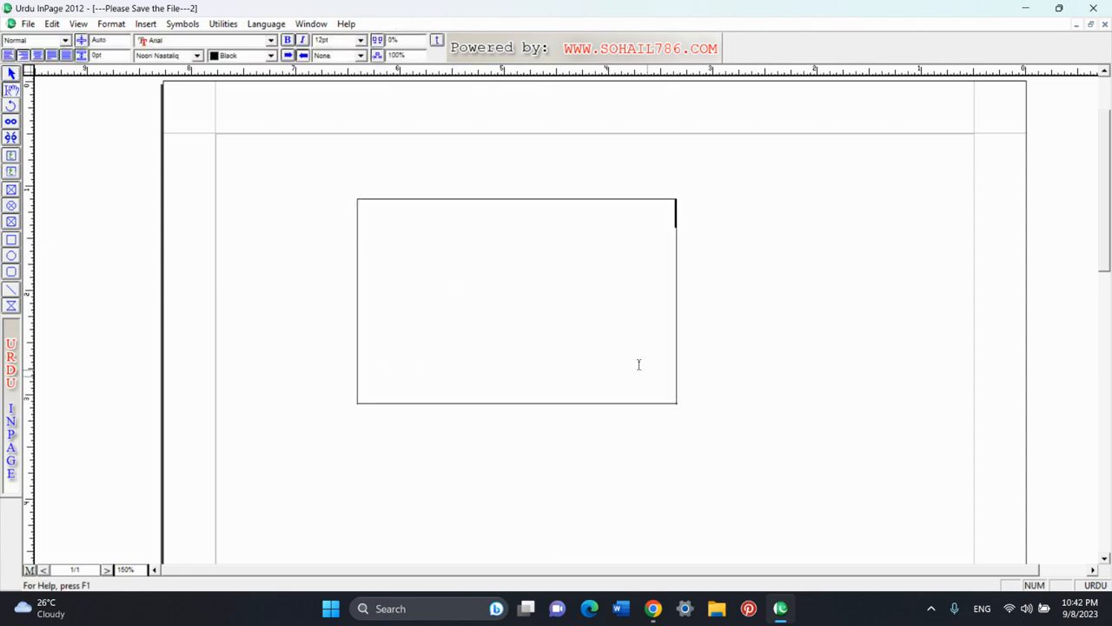
click(10, 74)
click(494, 293)
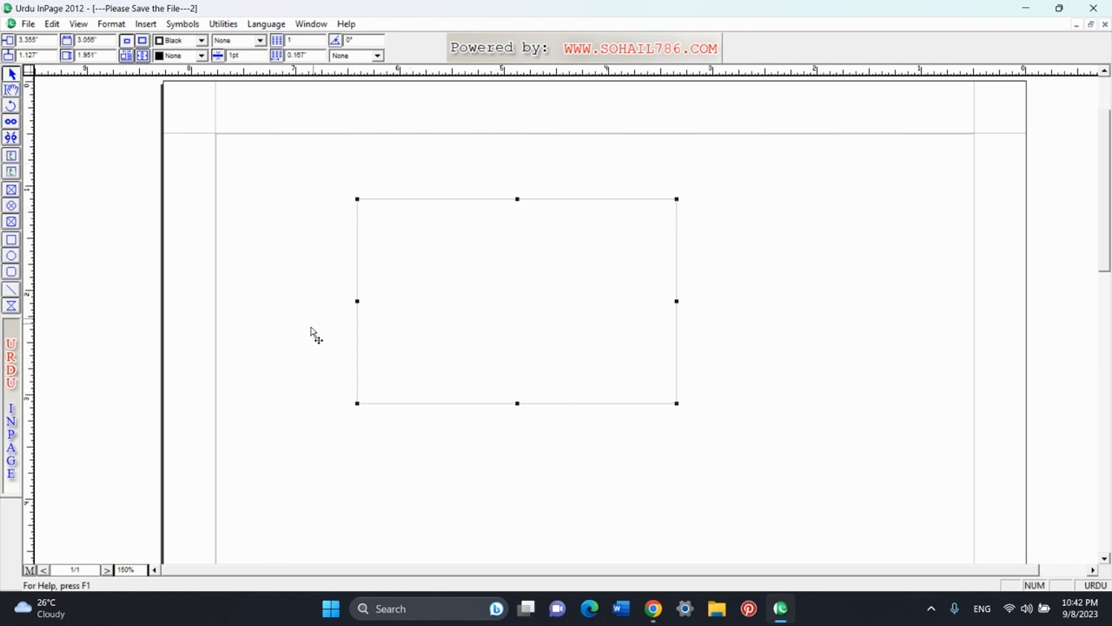
- Move the new text box up and to the right, and enlarge it to about 3.43" wide and 2.06" high
drag(539, 251, 588, 253)
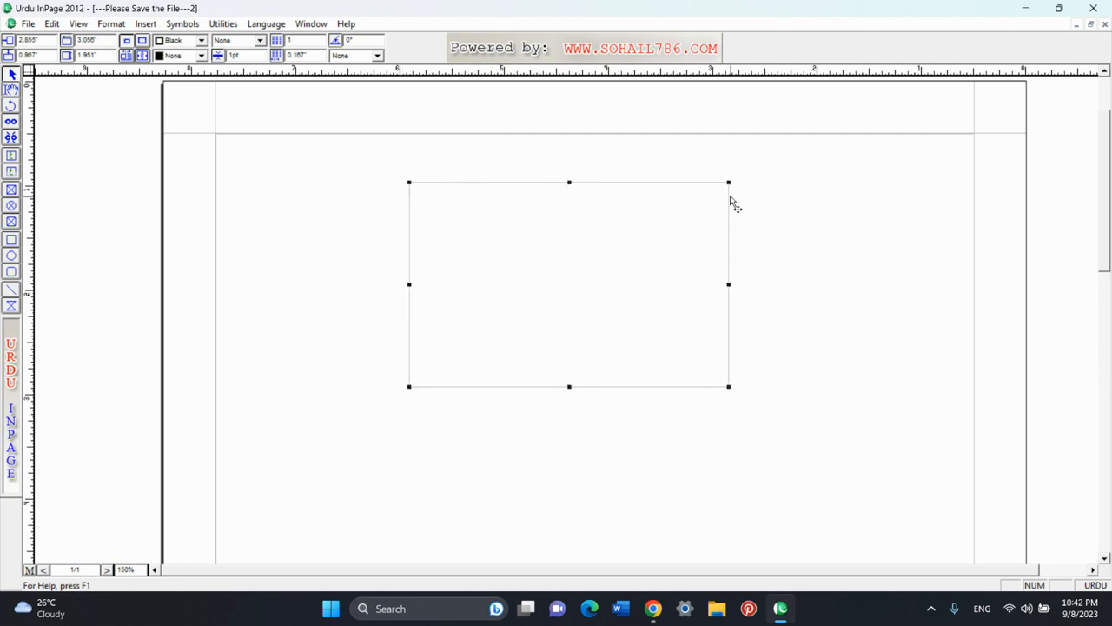
drag(674, 248, 731, 172)
drag(731, 279, 767, 279)
- Reduce the text box's height to a shallow strip by raising its lower edge, and deselect it
click(12, 91)
click(698, 226)
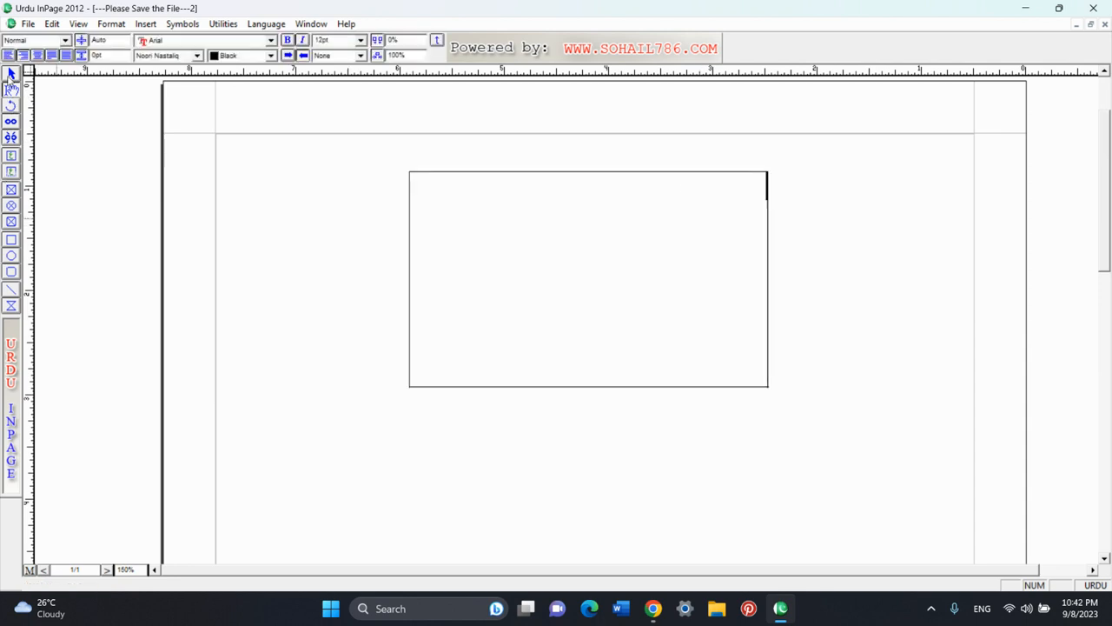
click(11, 74)
click(615, 252)
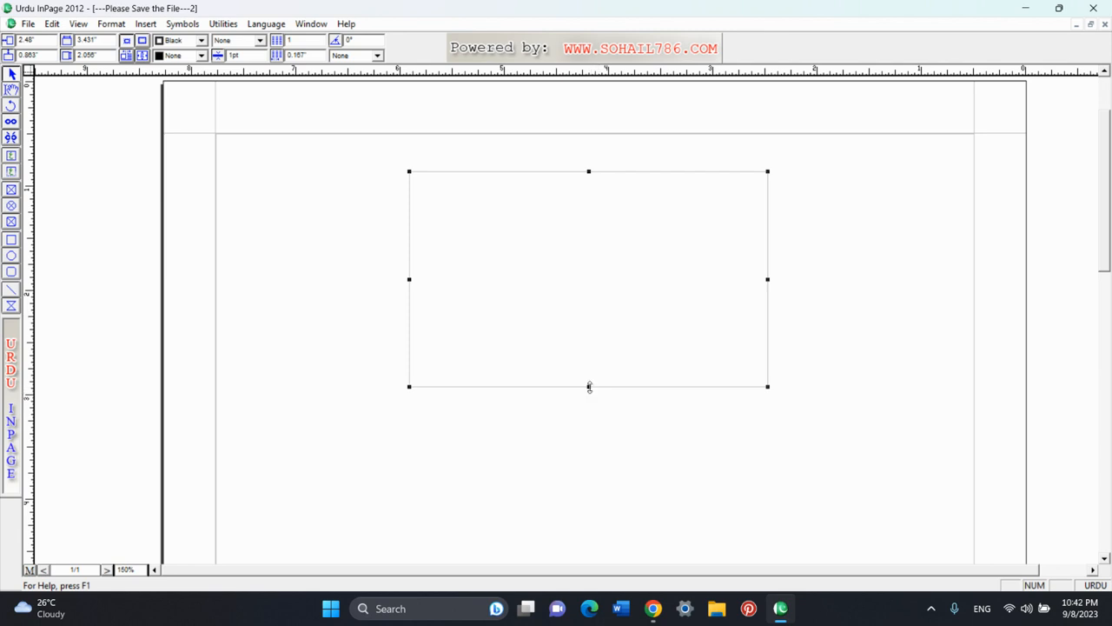
drag(588, 386, 589, 240)
click(105, 210)
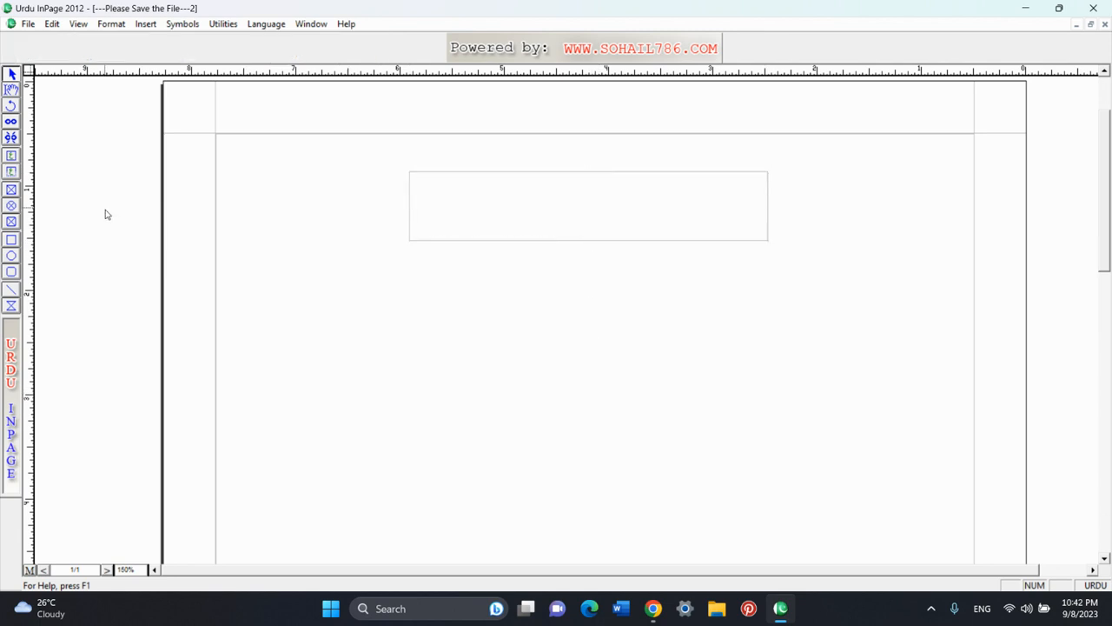
- Select the shallow text box, magnify the text box tools to 300% with Windows Magnifier, and close the magnifier
click(512, 229)
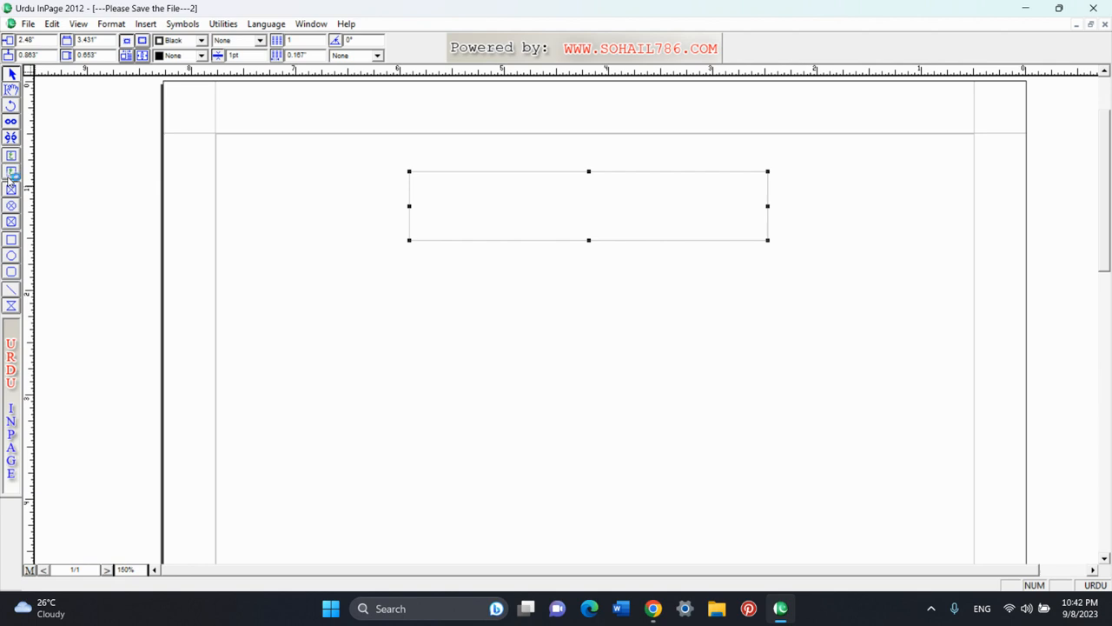
key(super+plus)
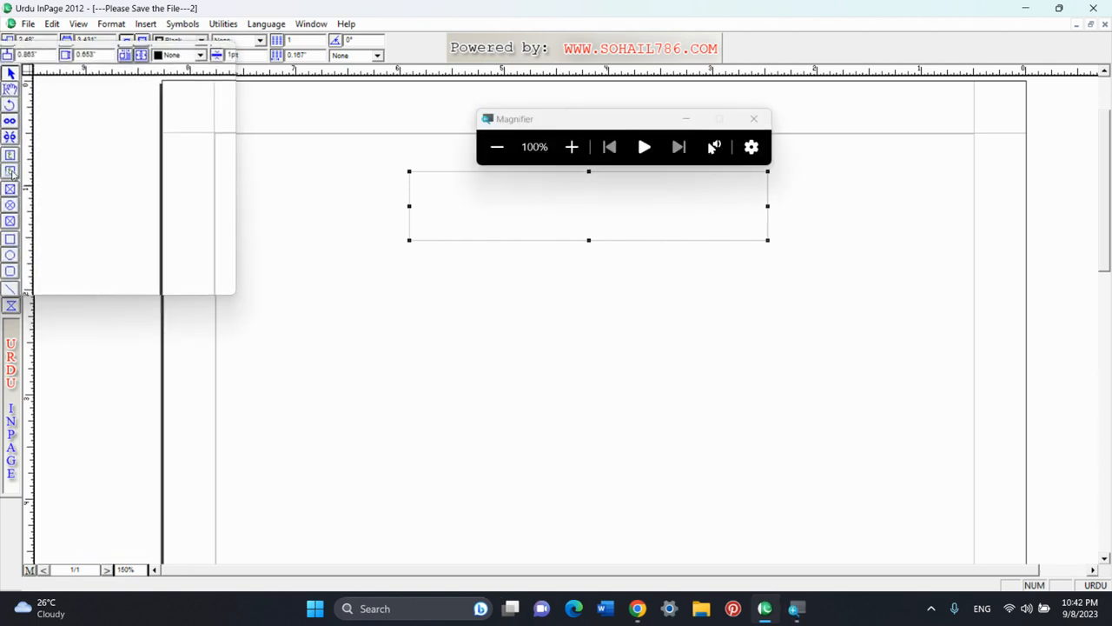
key(super+plus)
key(super+plus)
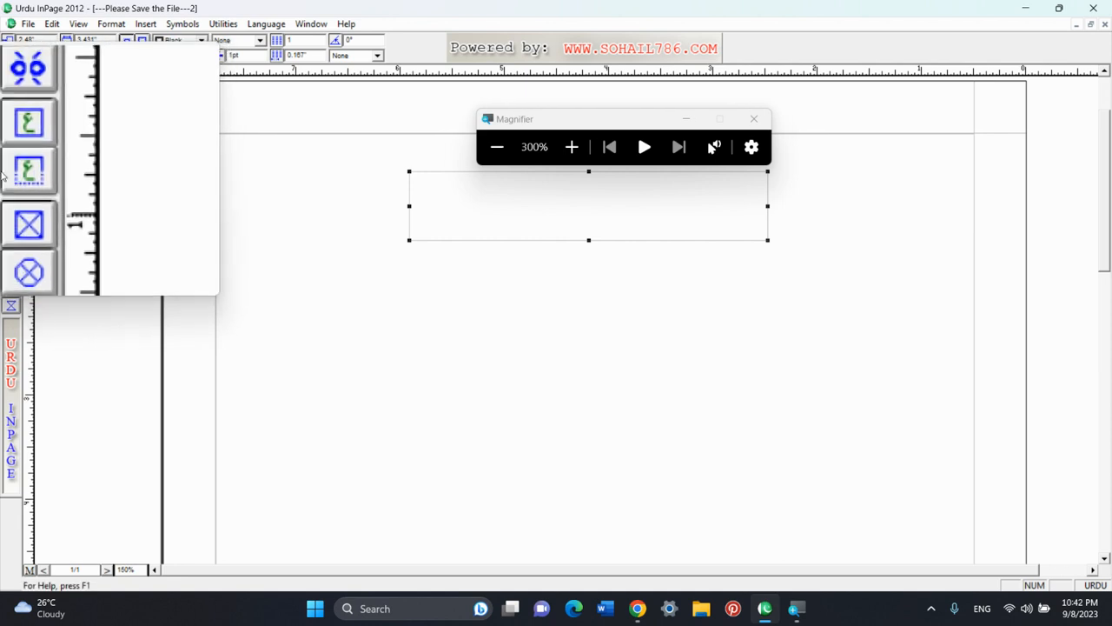
click(754, 118)
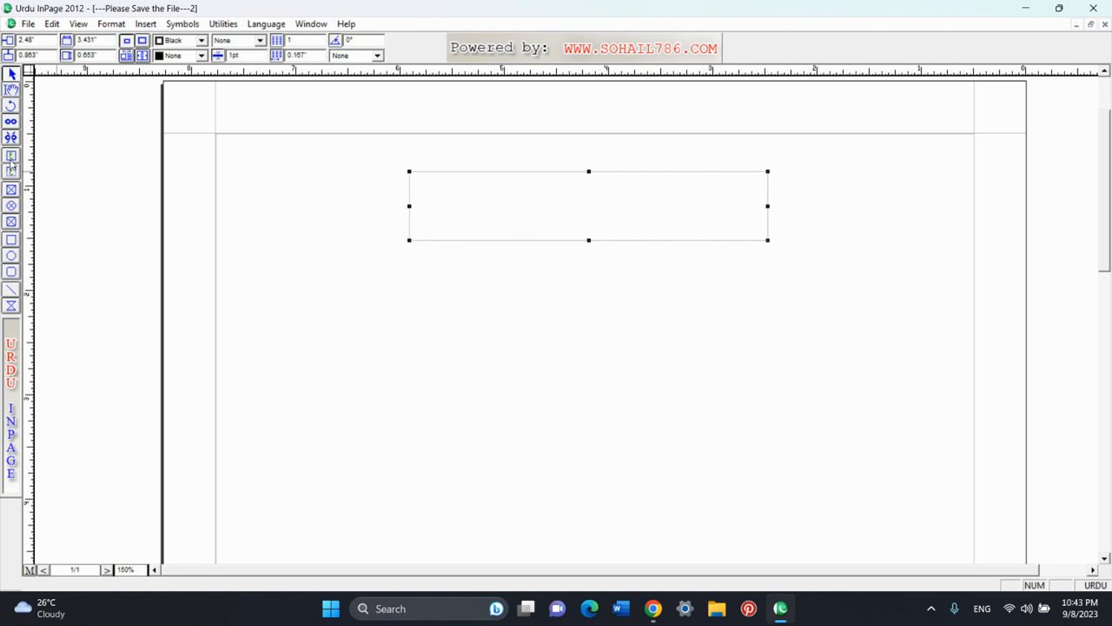
- Draw a title text box about 3.42" wide just below the first text box and select it as an object
click(11, 173)
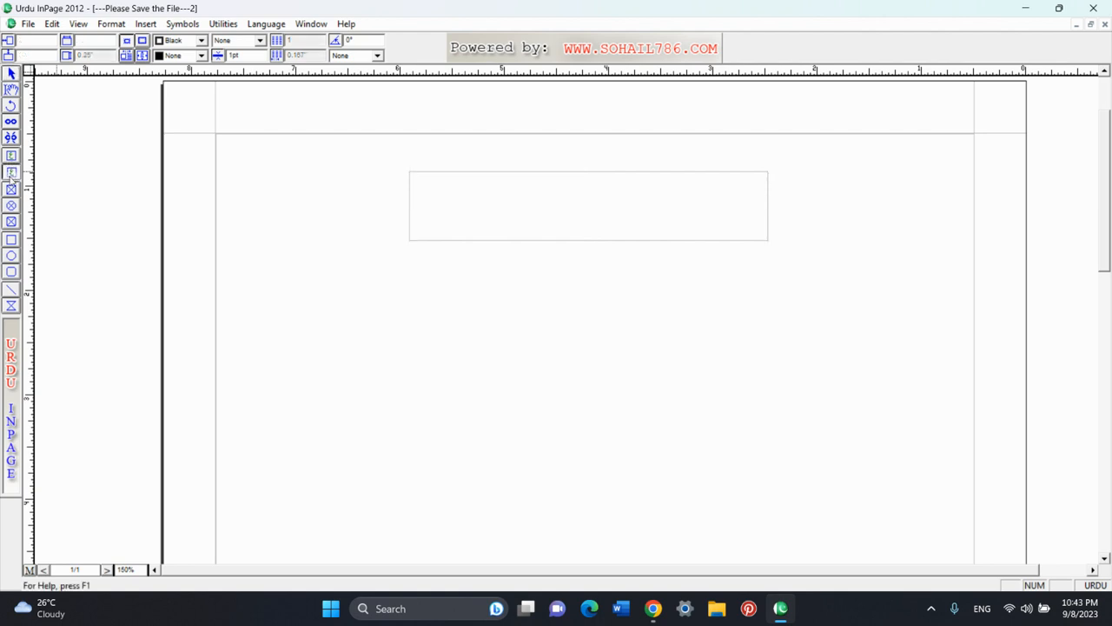
drag(410, 258, 764, 295)
click(11, 74)
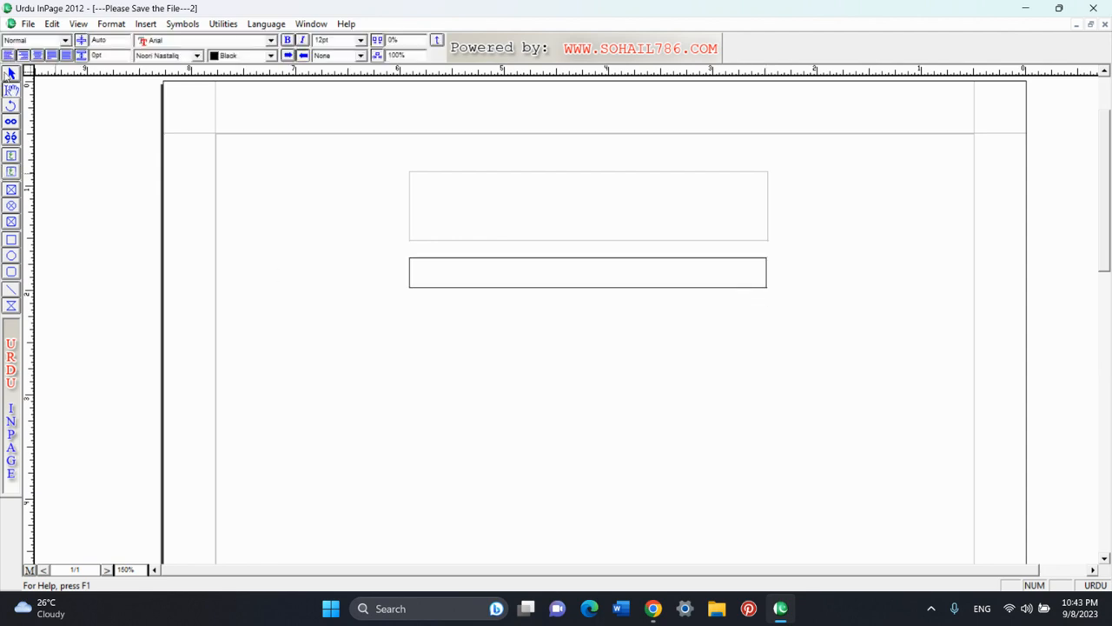
click(530, 341)
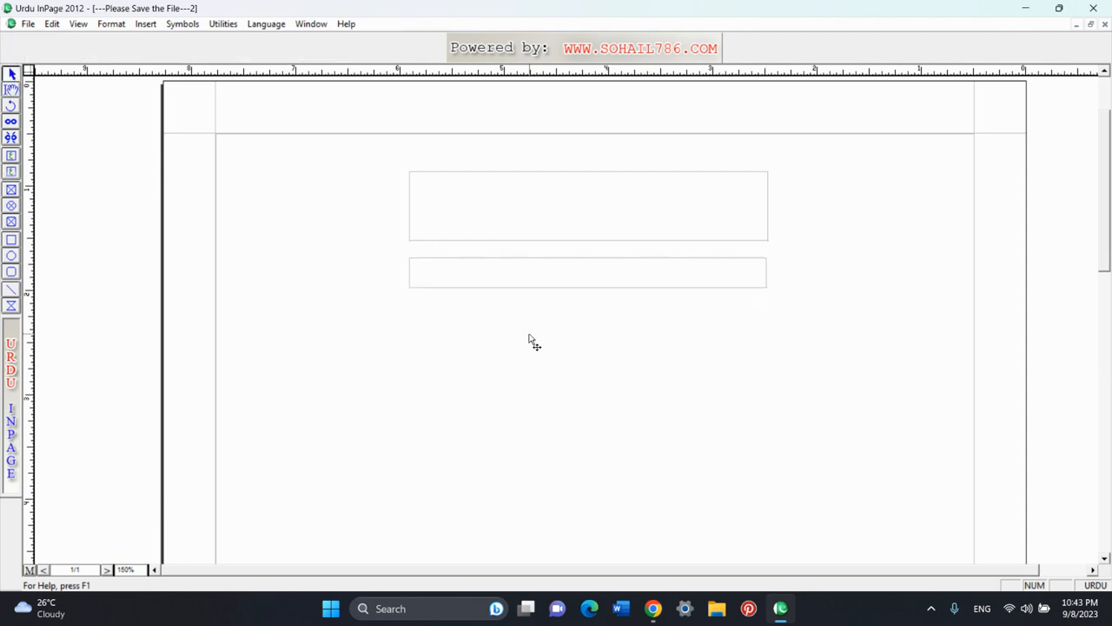
click(533, 283)
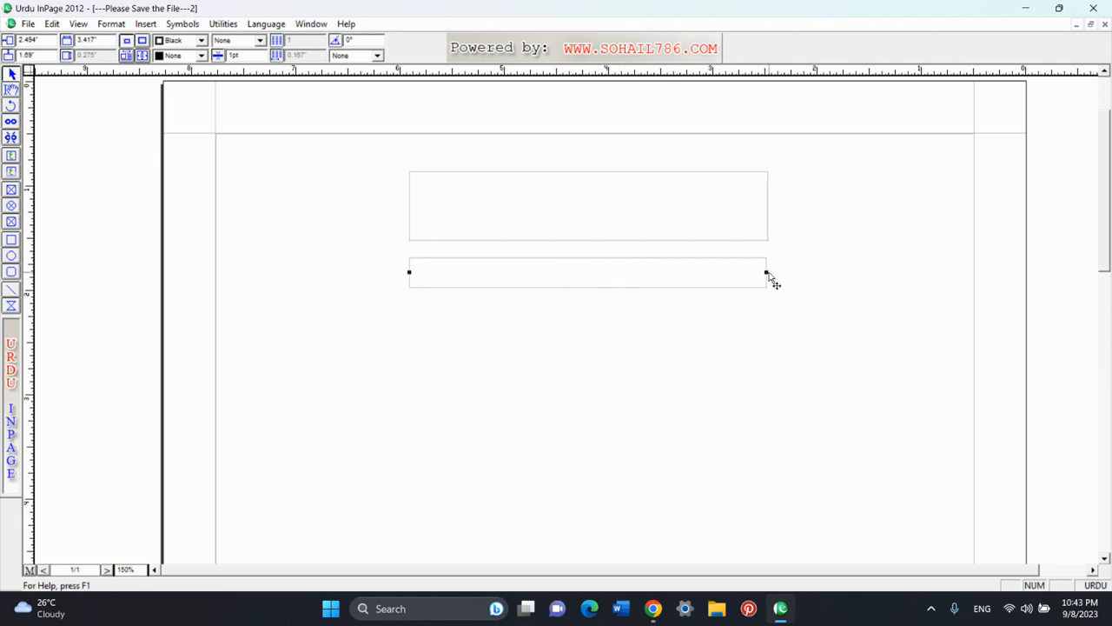
- Widen the title text box on both sides to about 4.33" and keep it selected as an object
drag(767, 273, 816, 274)
drag(410, 272, 364, 273)
click(730, 224)
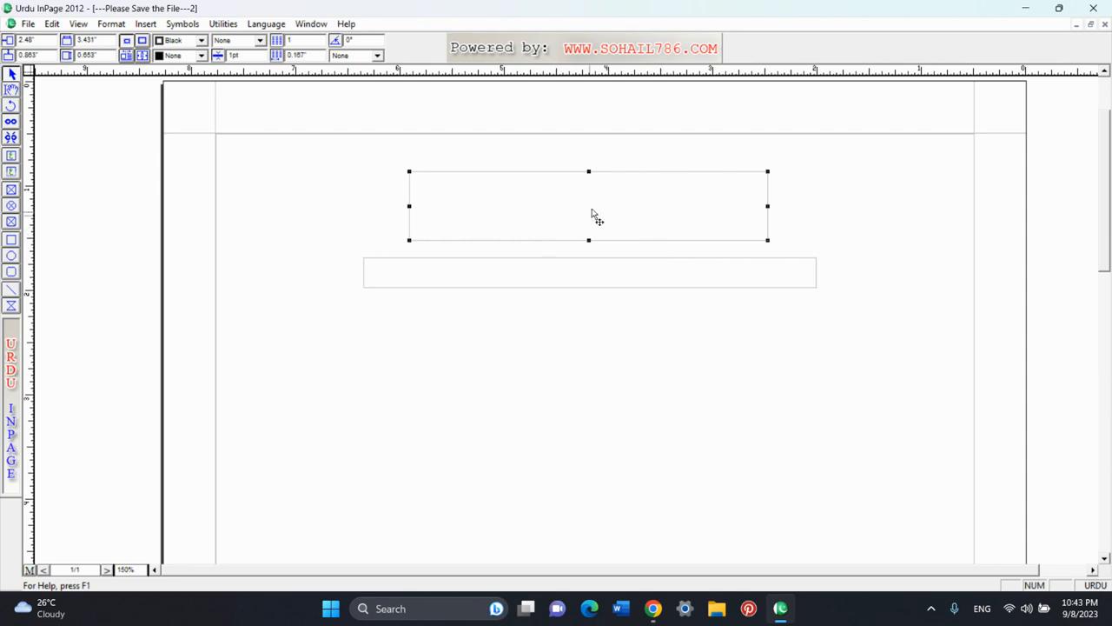
click(467, 275)
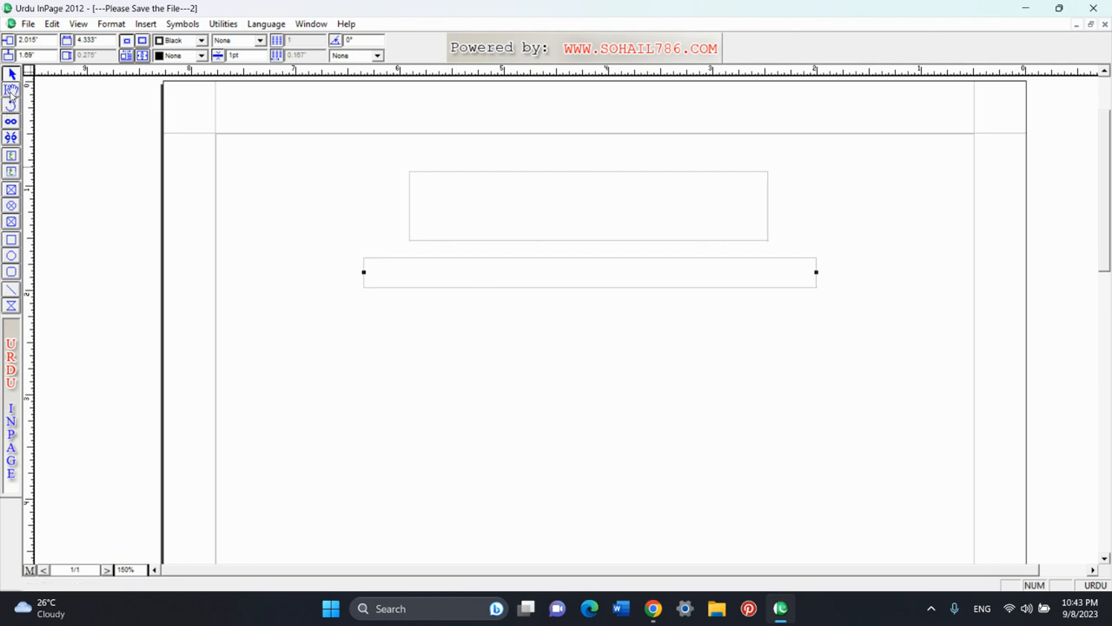
- Enter the centred text "بسم اللہ الرحمٰن الرحیم" in the title text box
click(11, 90)
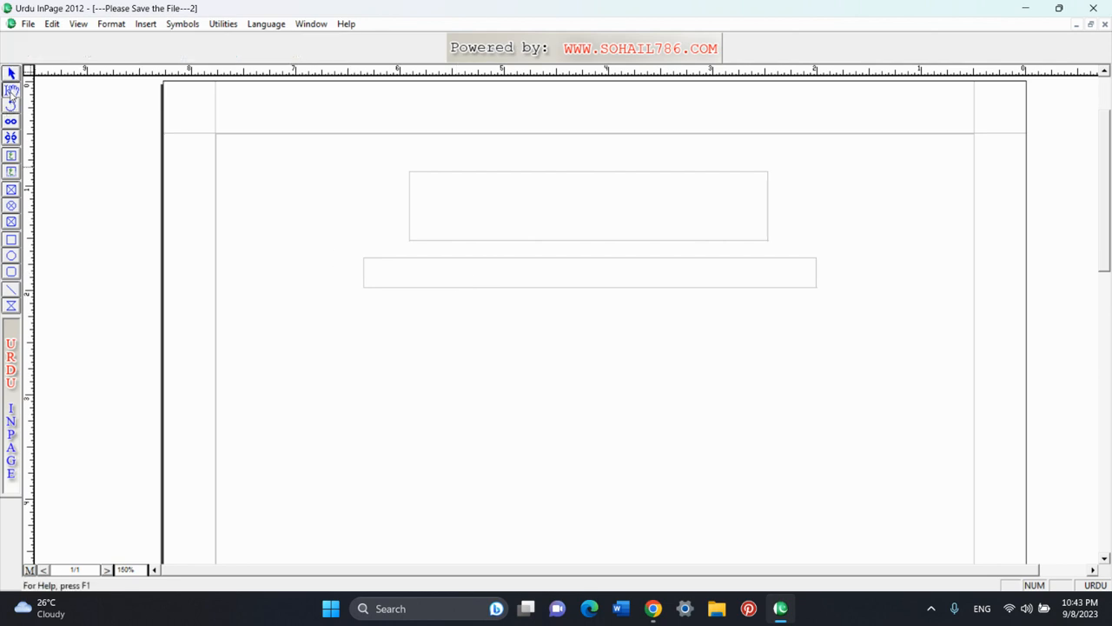
click(806, 272)
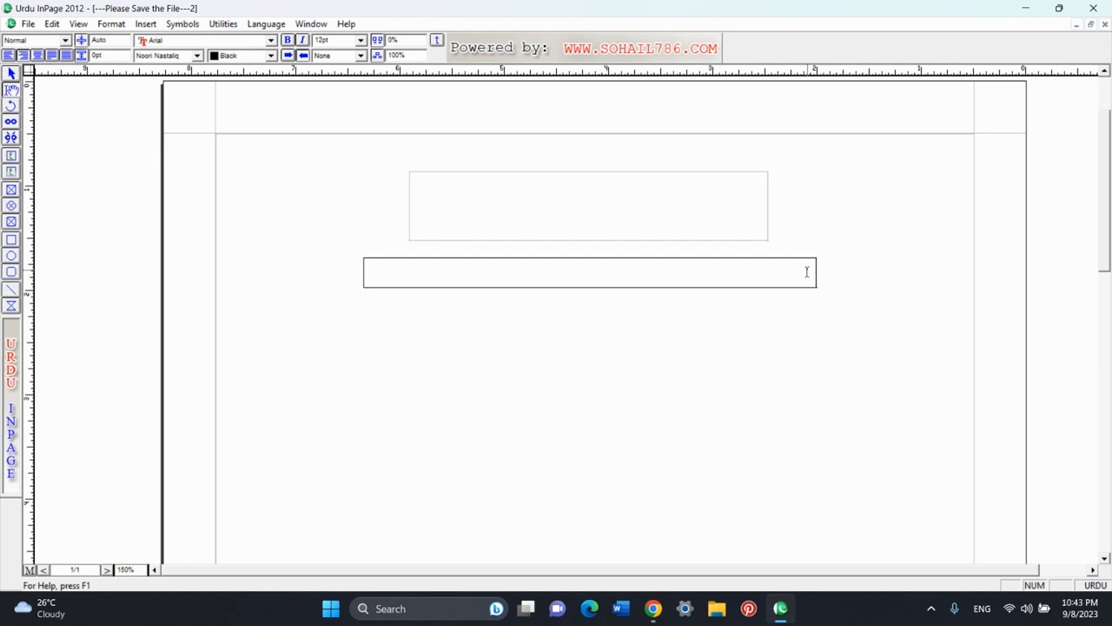
key(ctrl+e)
text(بسم ال)
key(BackSpace)
key(BackSpace)
key(BackSpace)
key(BackSpace)
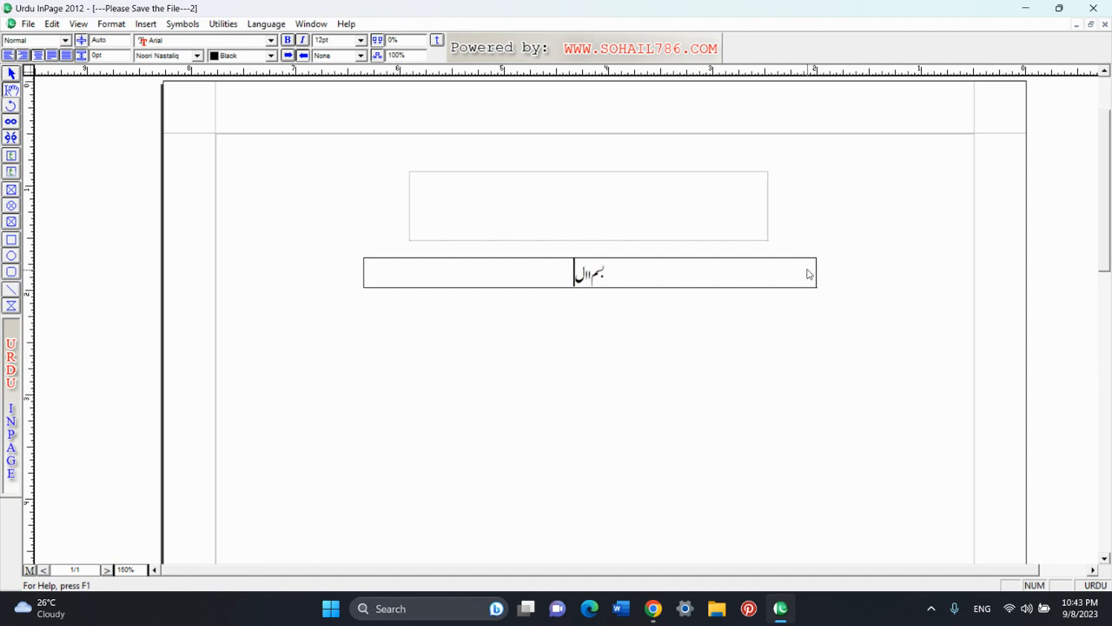
text(سم اللہ الرحمٰن الرحیم)
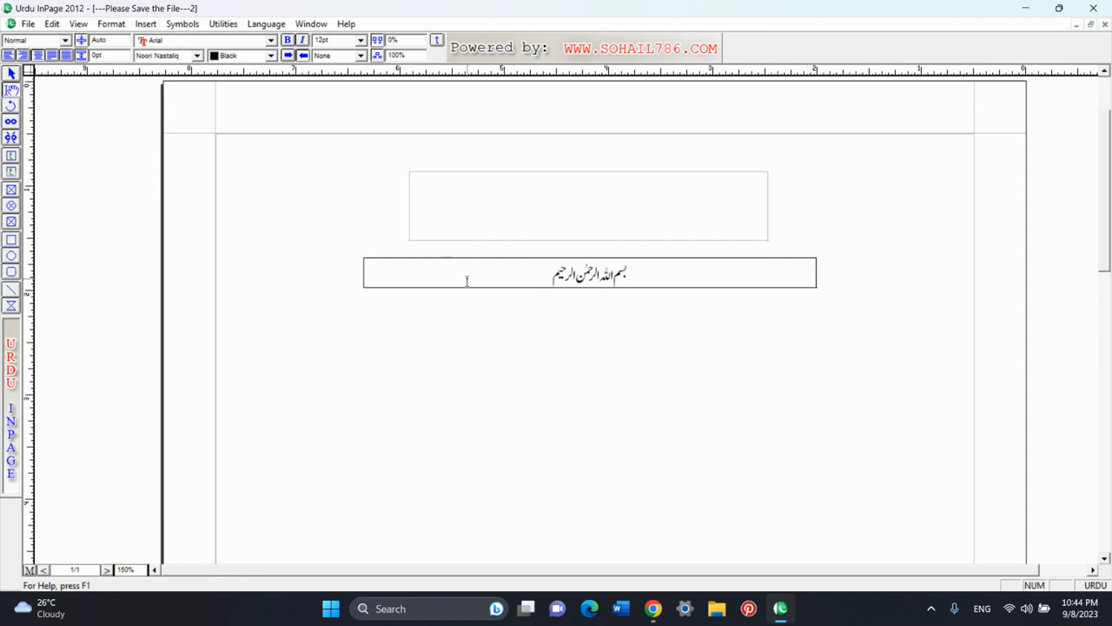
- Select the title text box as an object and fill it with Yellow
click(11, 75)
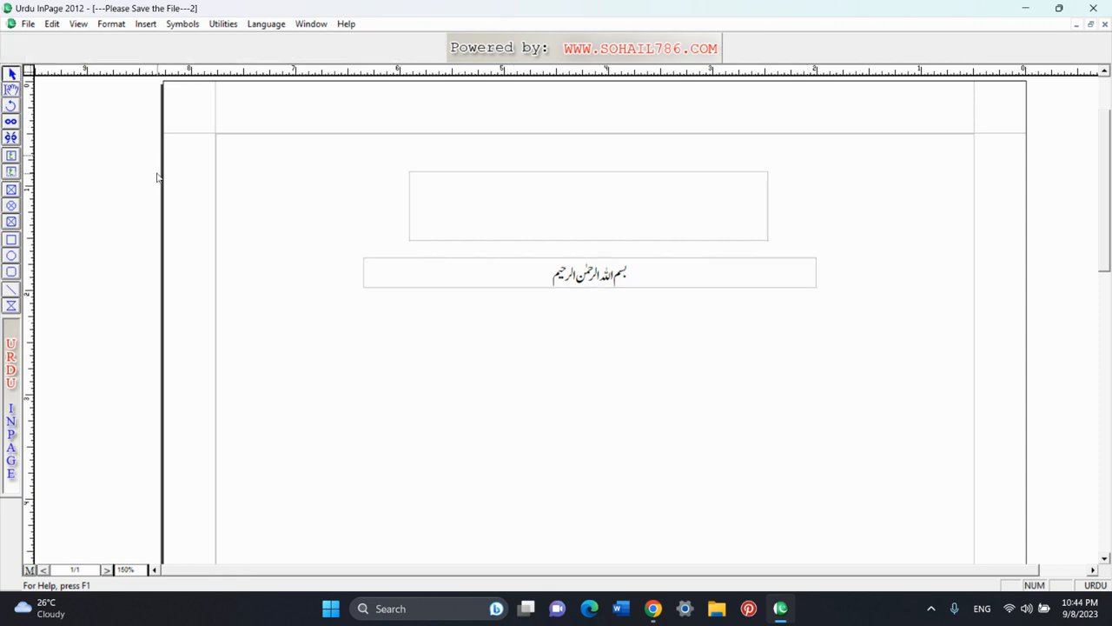
click(432, 289)
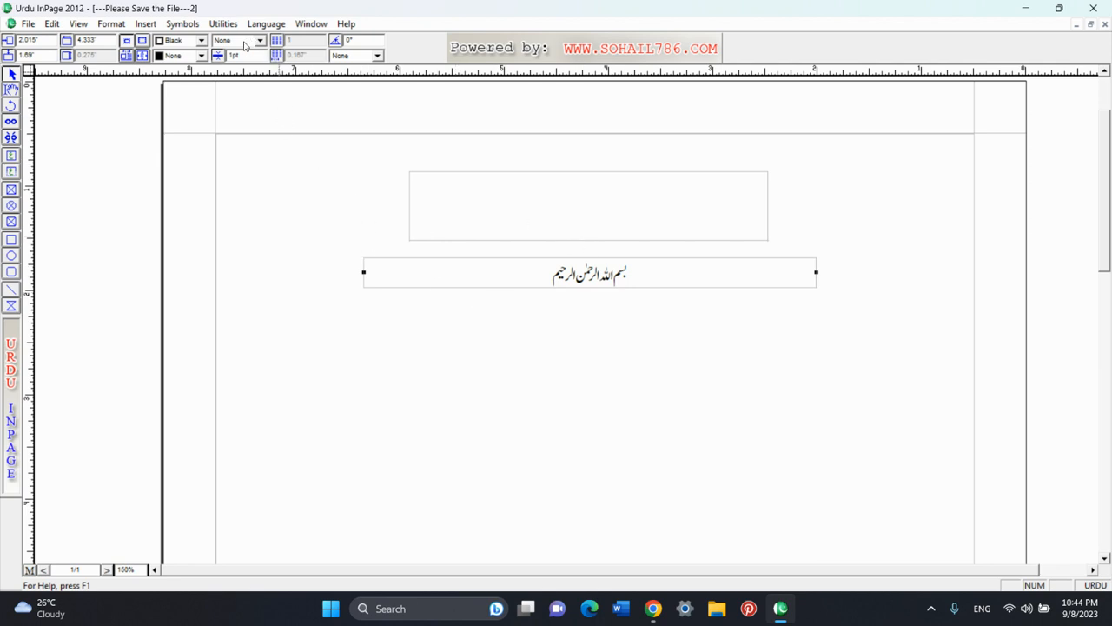
click(181, 57)
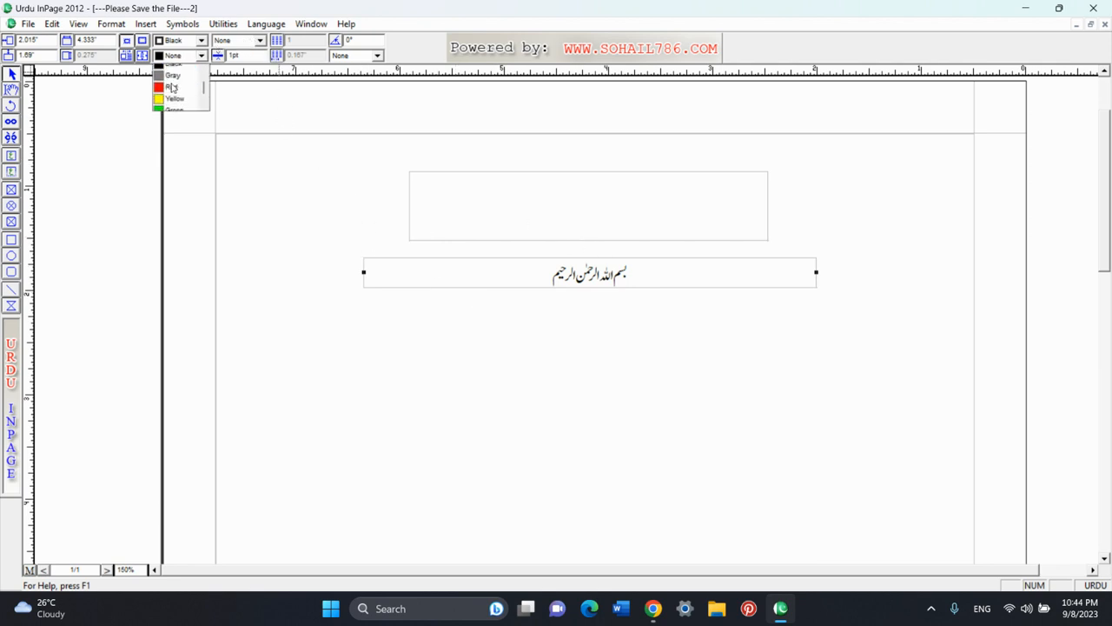
click(173, 93)
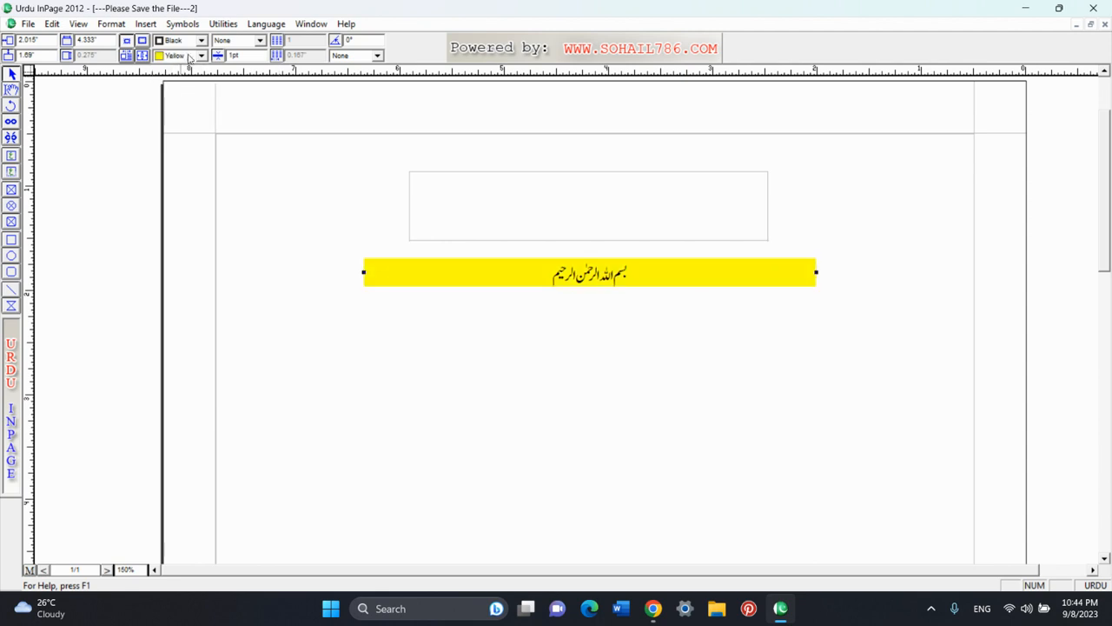
- Give the yellow title box a dash-dot border 2pt thick in Red, and deselect it
click(227, 40)
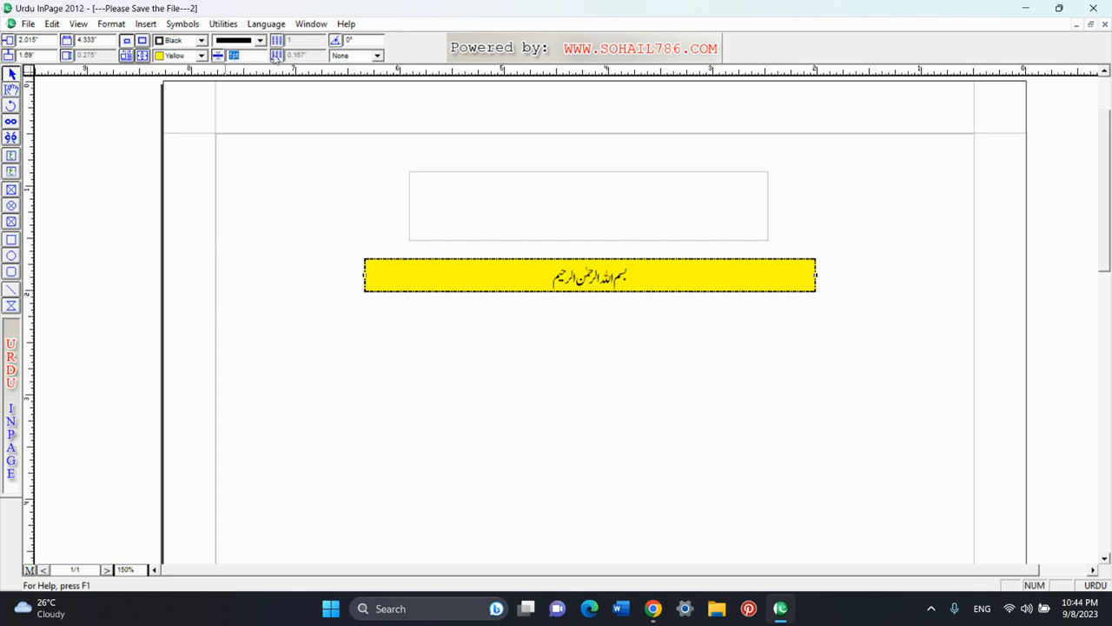
key(Return)
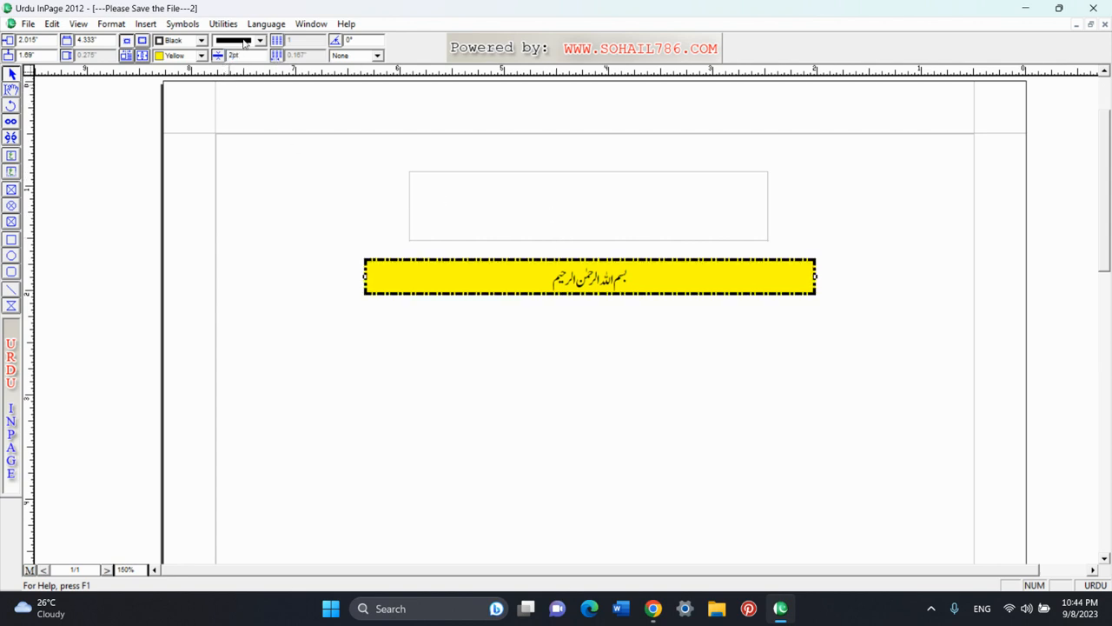
click(172, 40)
click(176, 77)
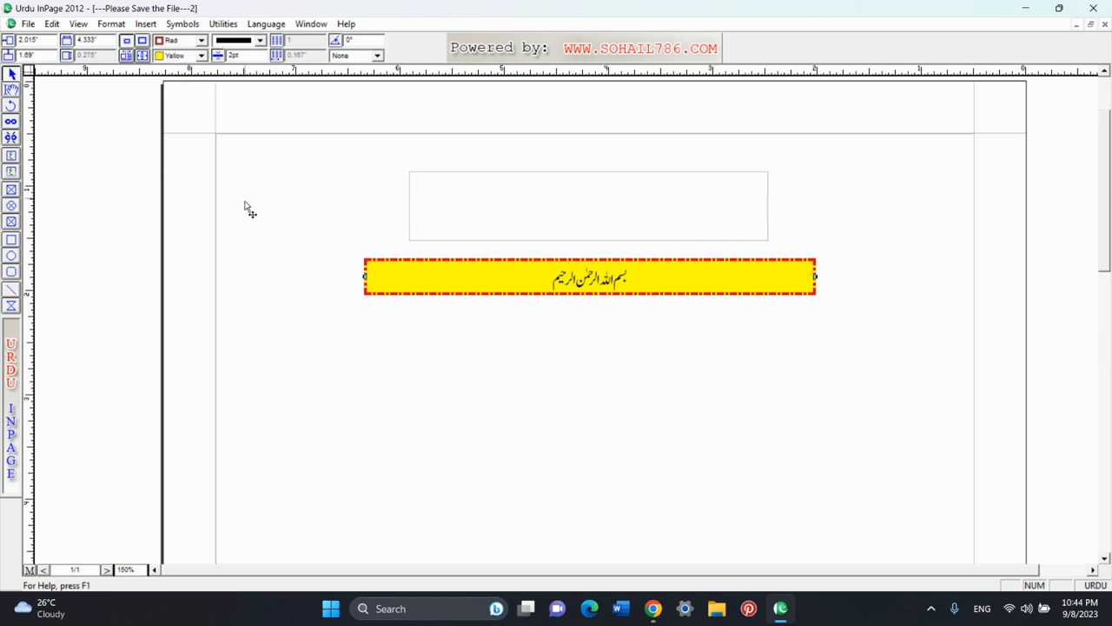
click(111, 236)
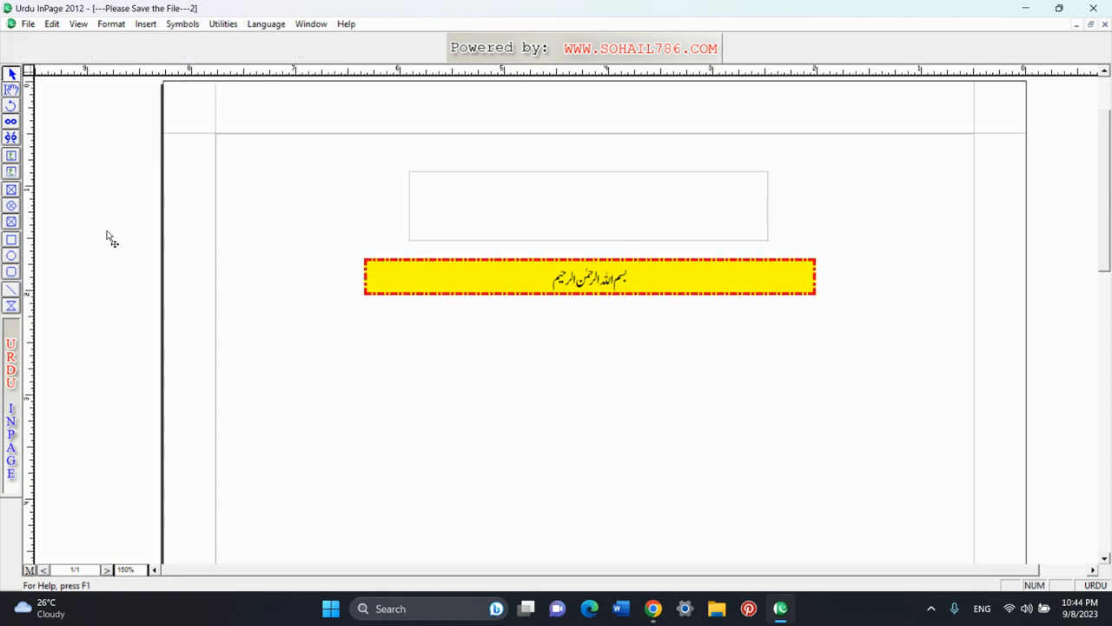
- Compare the handles of the plain text box and the yellow title box by selecting each in turn, and clear the selection
click(527, 223)
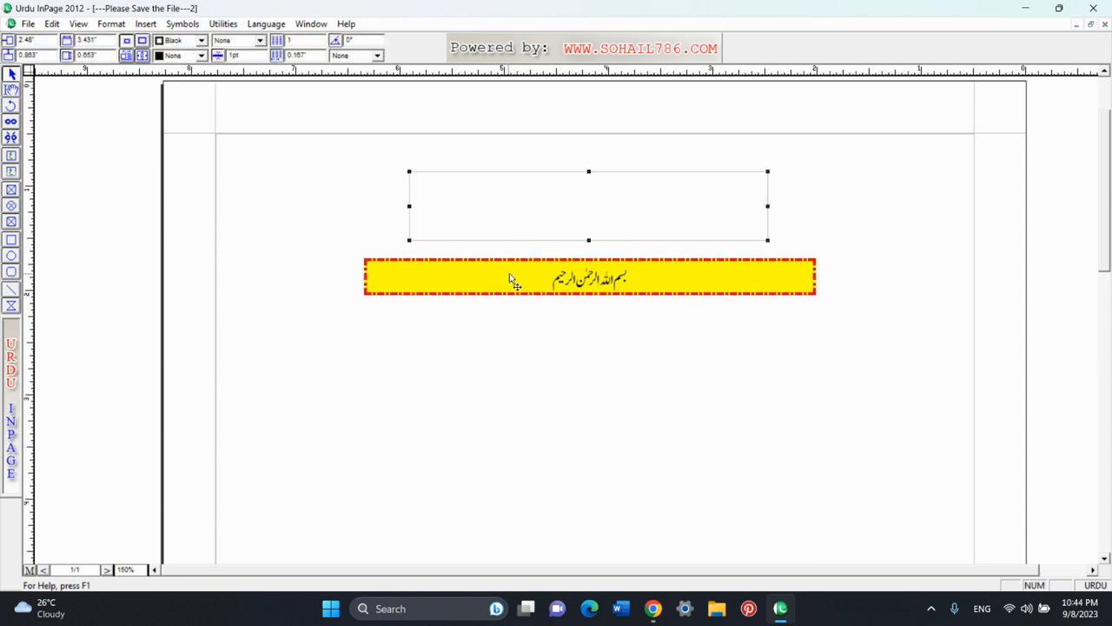
click(510, 276)
click(507, 208)
click(497, 288)
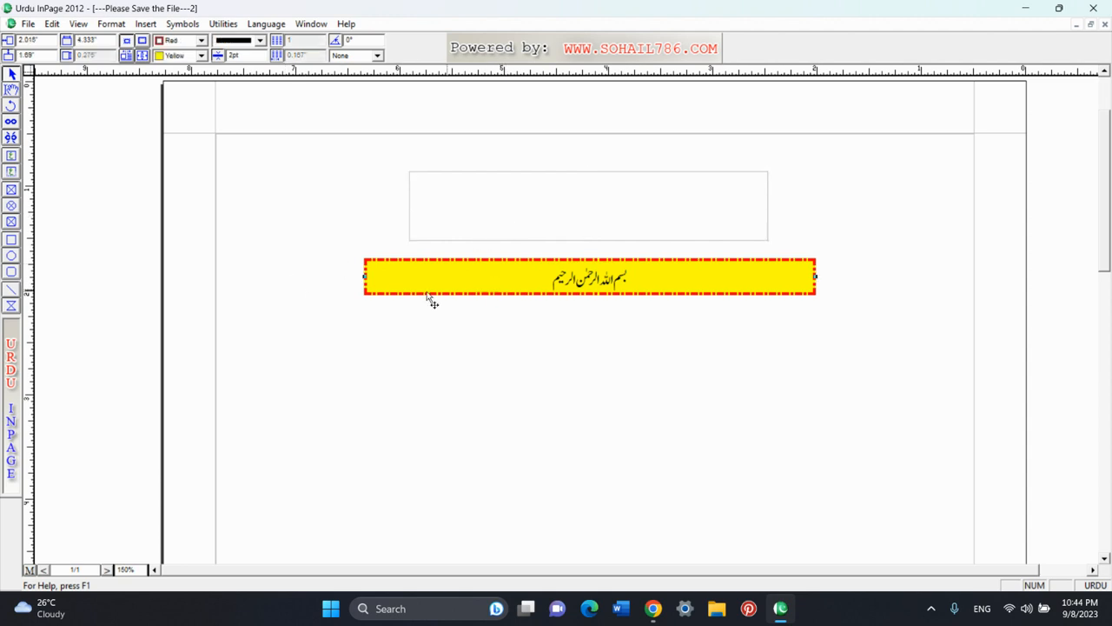
click(137, 241)
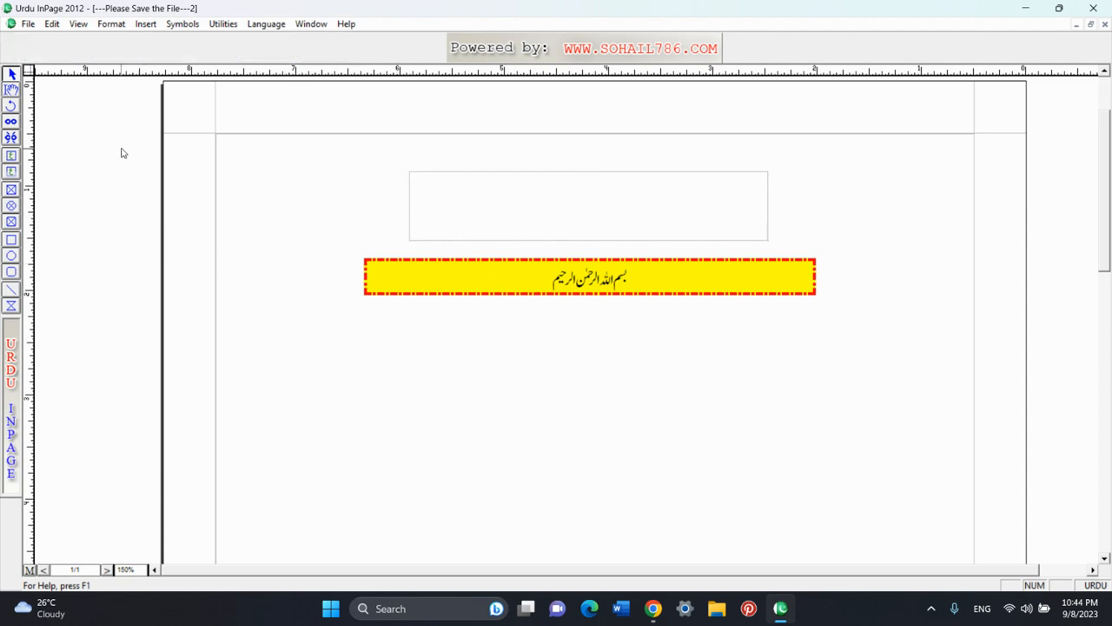
- Select both boxes together with a selection rectangle, the upper box alone and the yellow box alone, and clear the selection
drag(121, 145, 279, 226)
drag(607, 376, 871, 411)
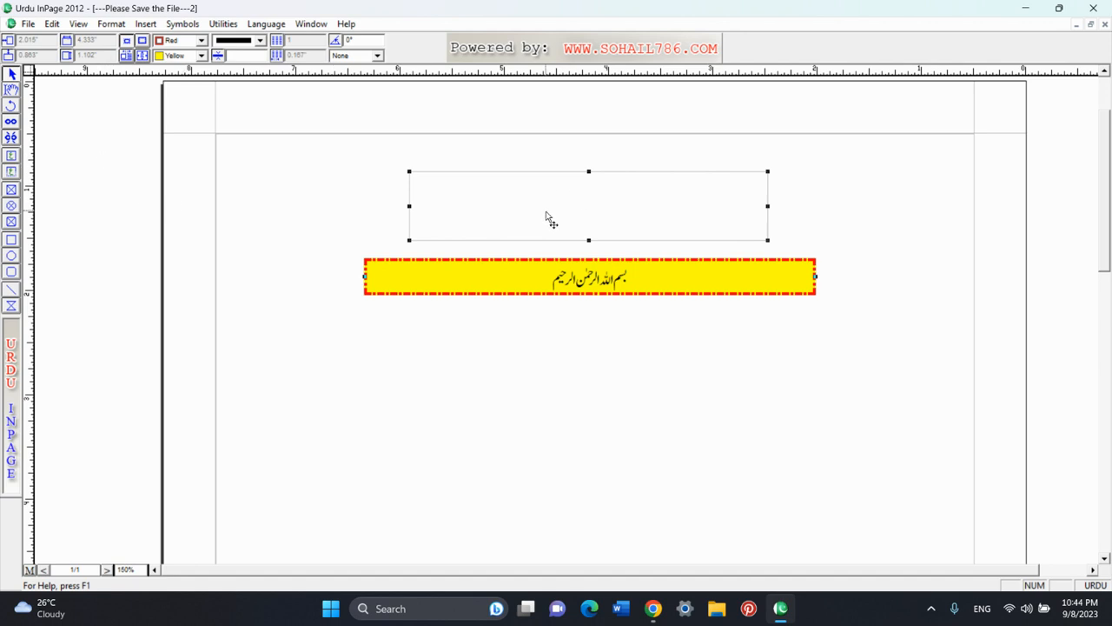
click(124, 184)
drag(124, 168, 851, 452)
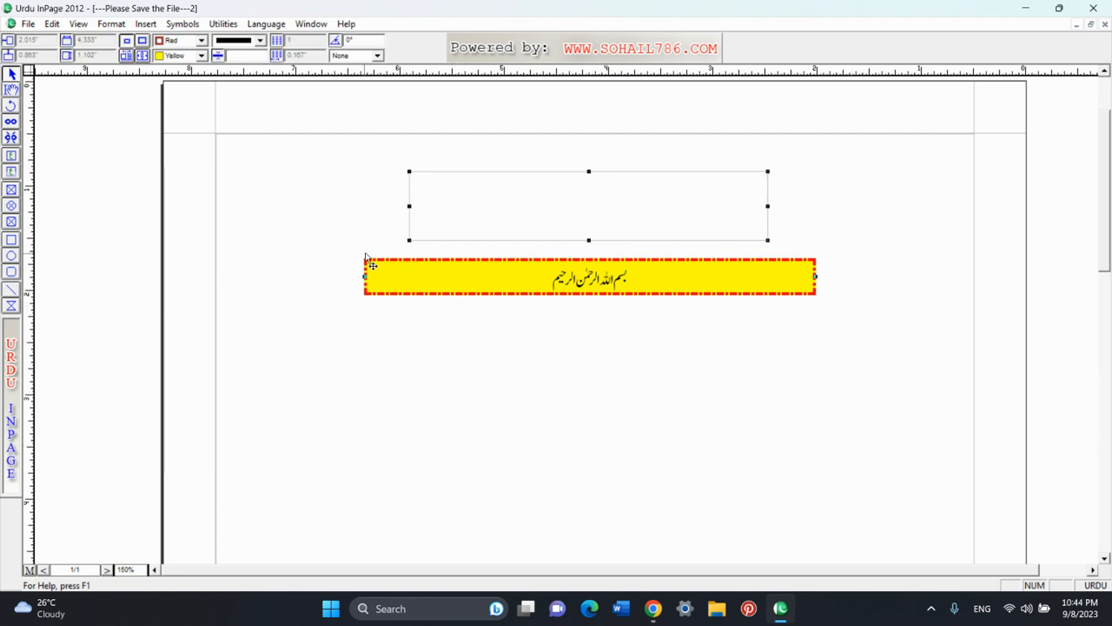
click(124, 153)
drag(121, 148, 842, 258)
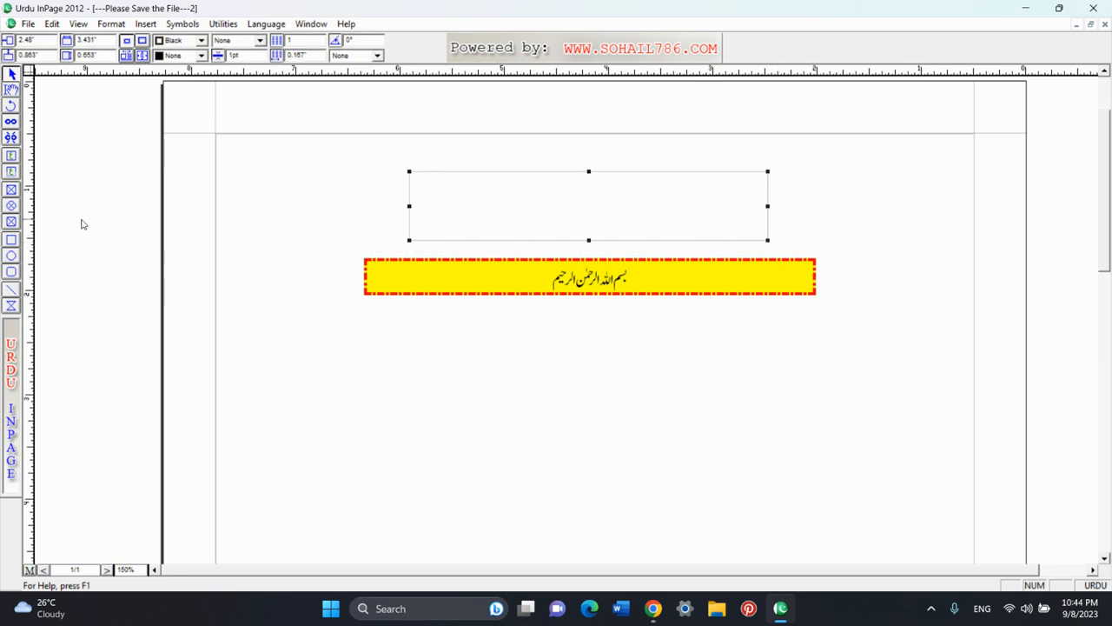
drag(99, 244, 872, 328)
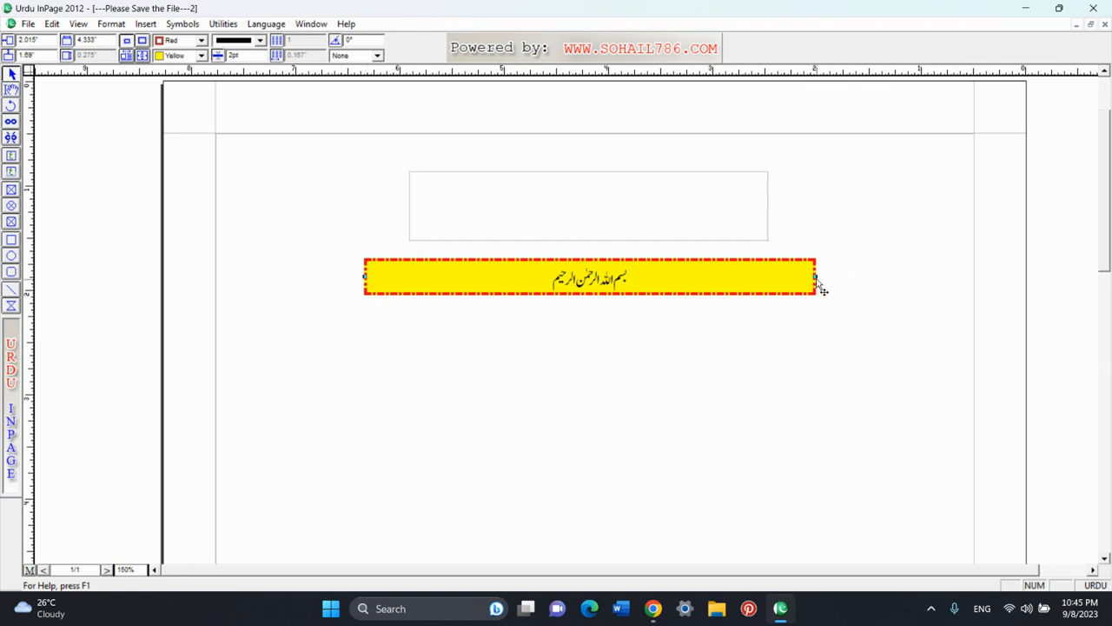
click(106, 184)
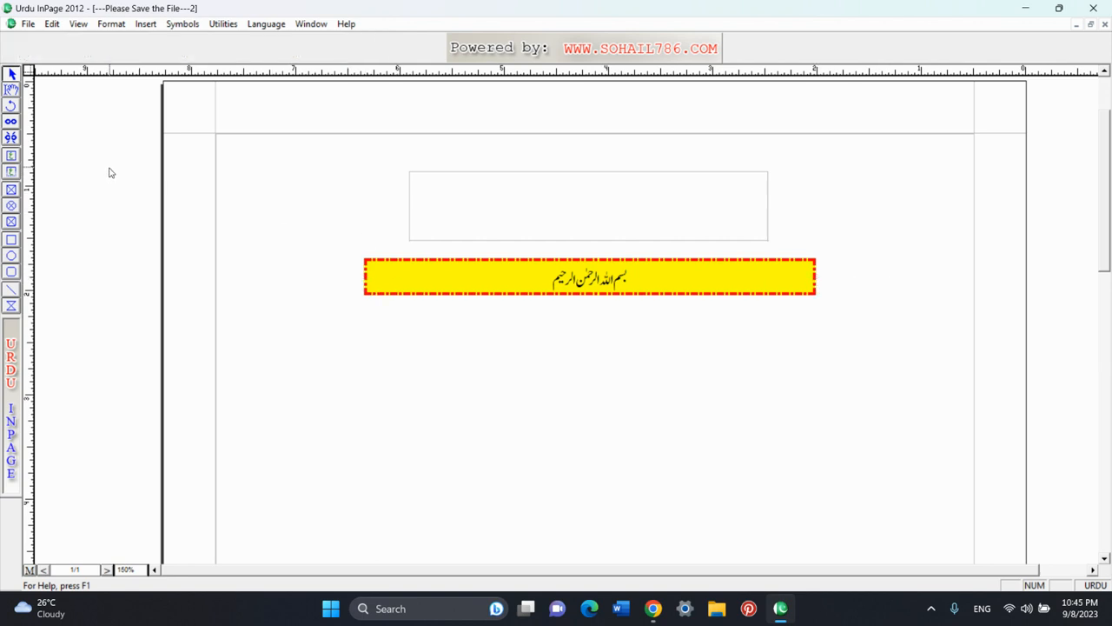
- Replace the yellow title box with a new empty title text box about 3.92" wide in the same place, and select it as an object
click(474, 285)
key(Delete)
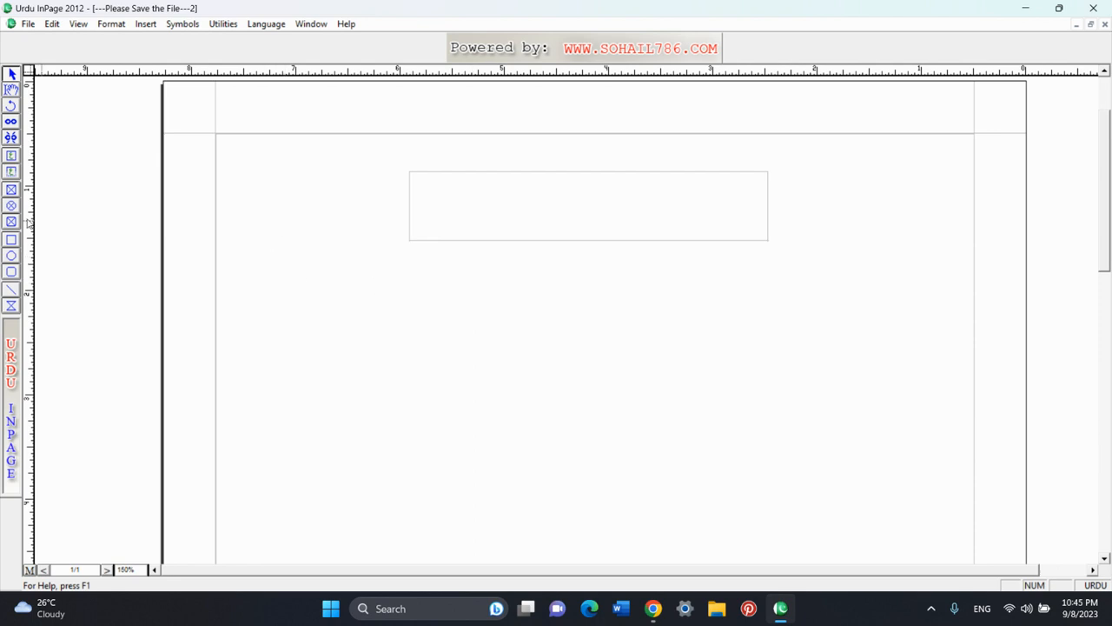
click(11, 172)
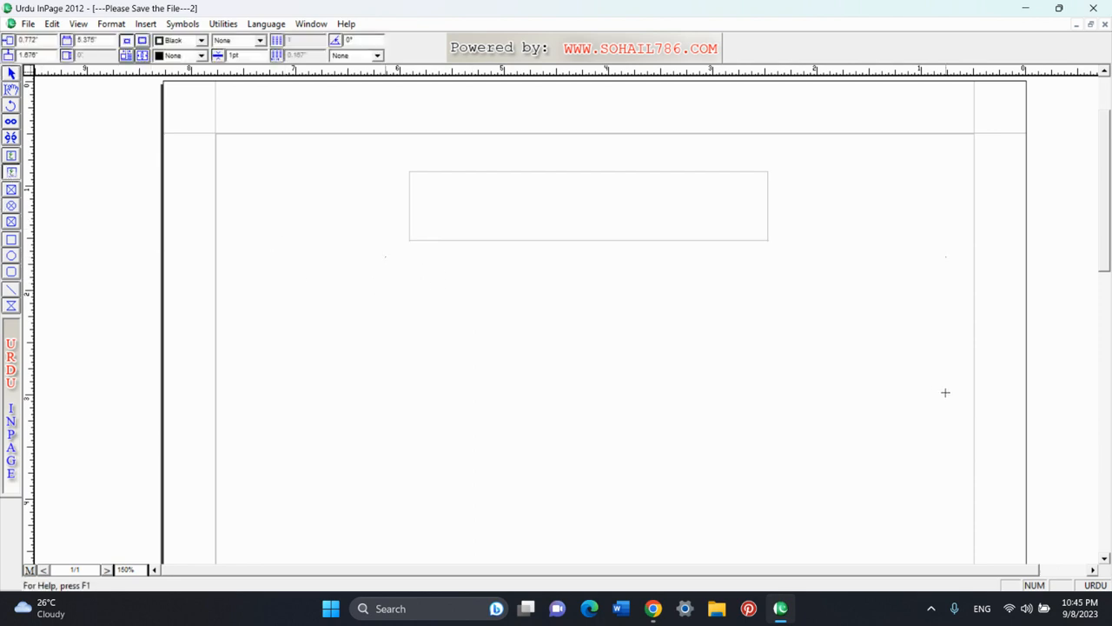
click(794, 357)
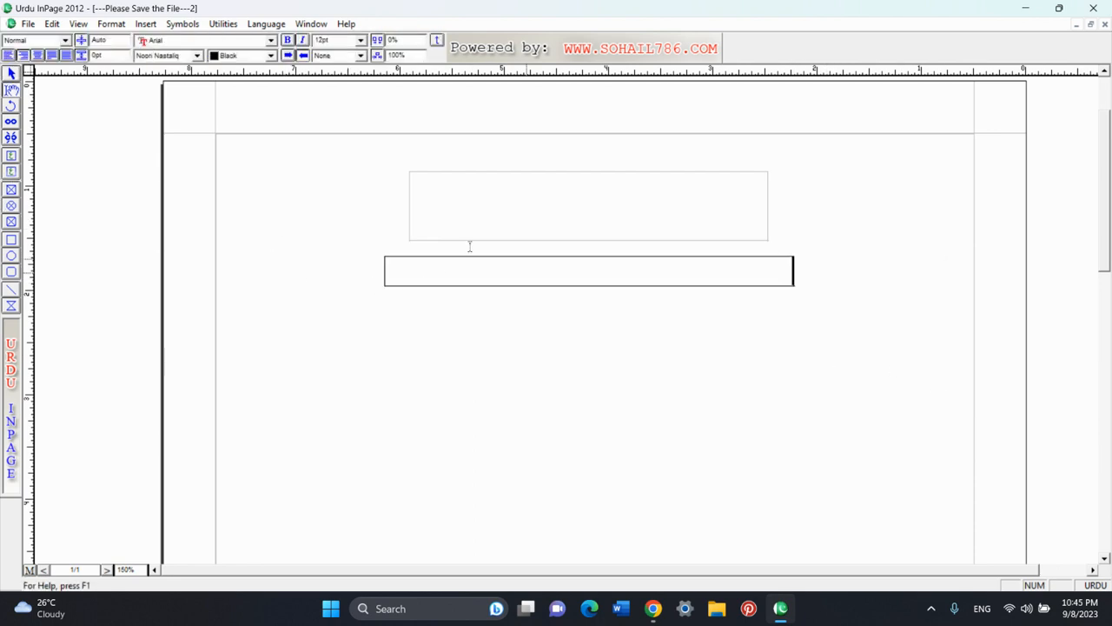
click(15, 80)
click(406, 222)
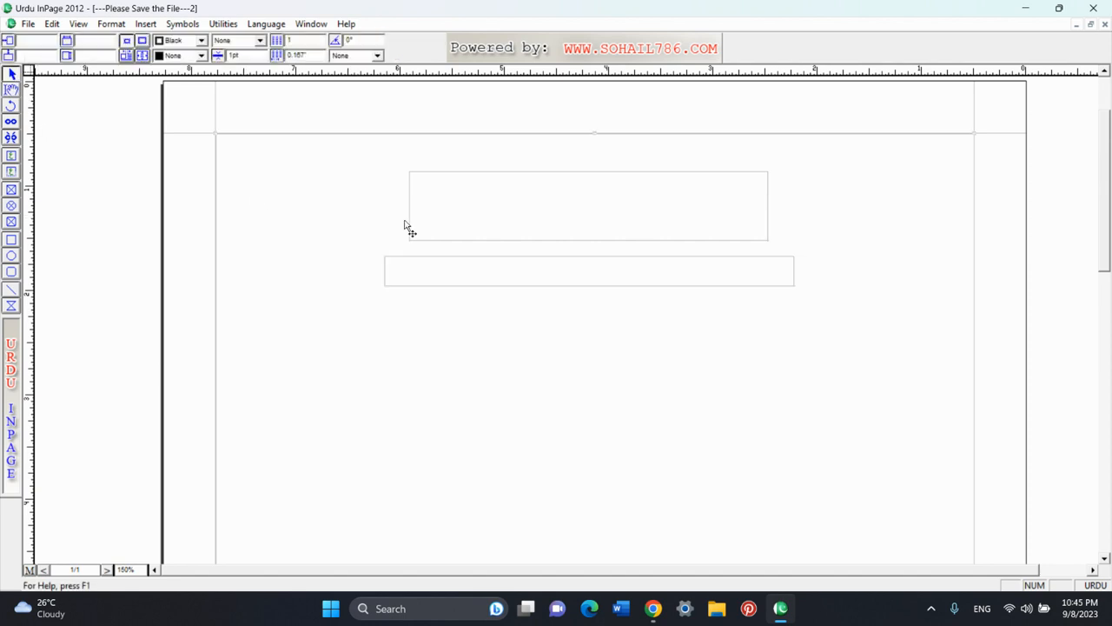
click(443, 268)
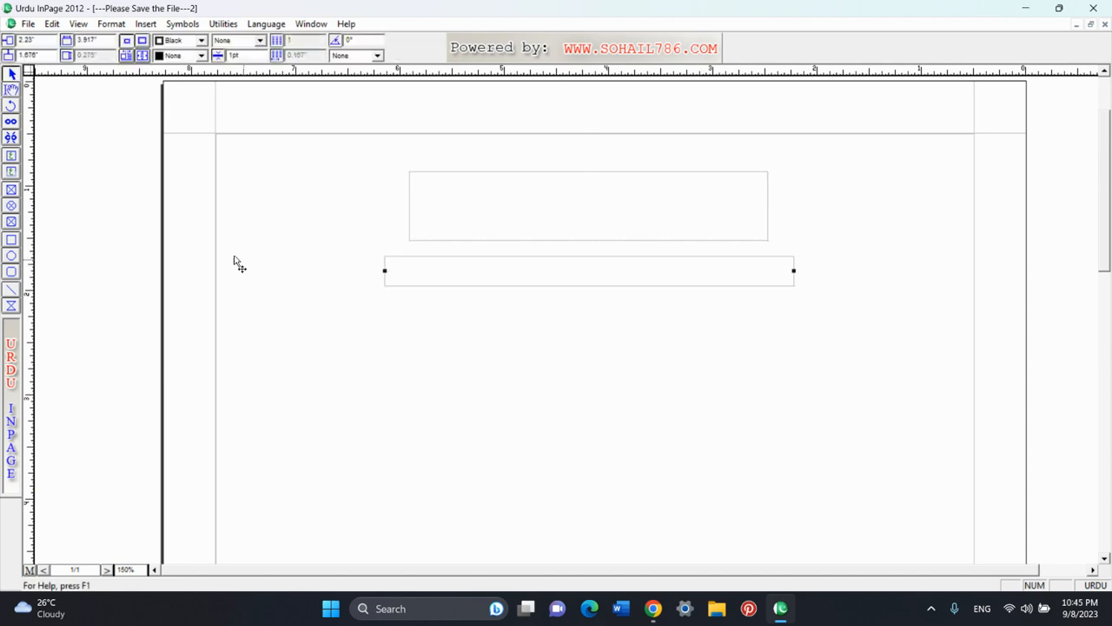
- Select the text box and the title text box together with a selection rectangle and delete them
click(153, 249)
drag(127, 151, 843, 376)
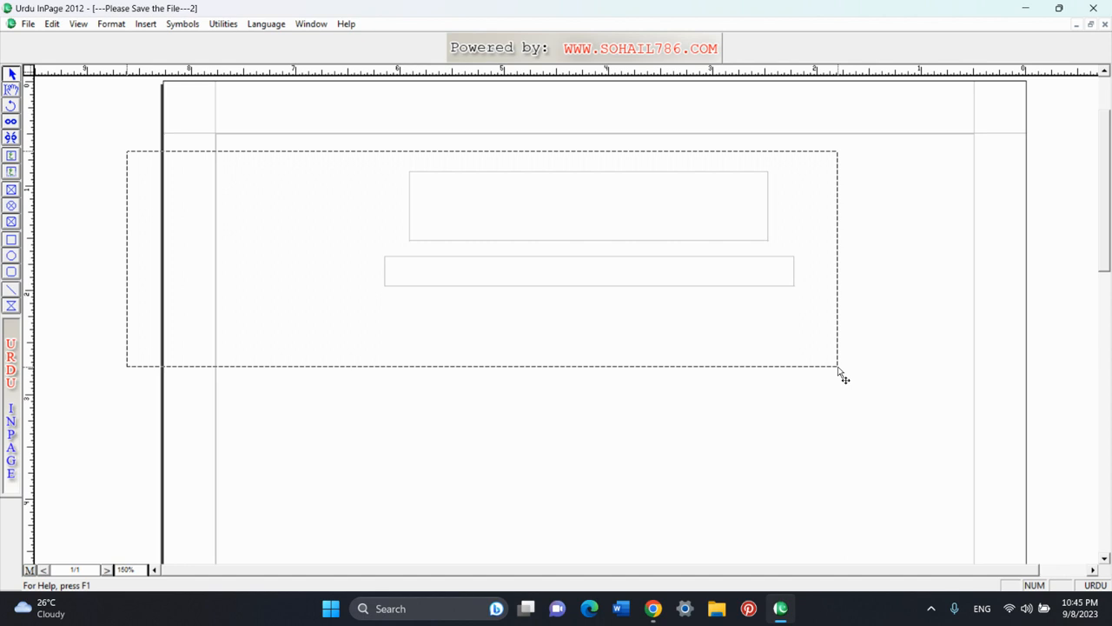
drag(839, 370, 840, 372)
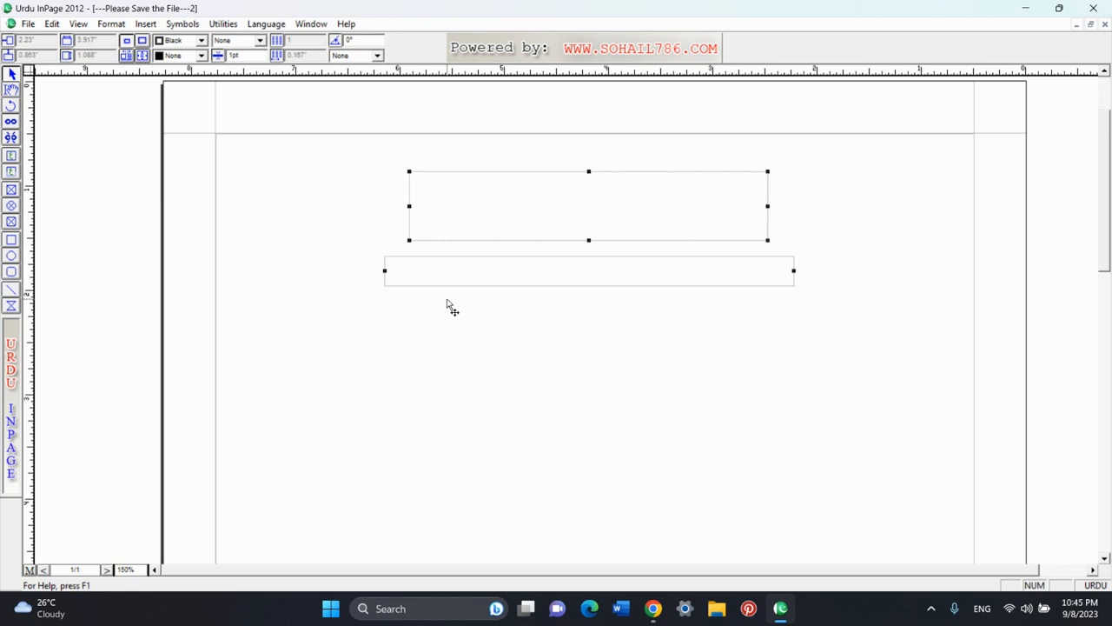
key(Delete)
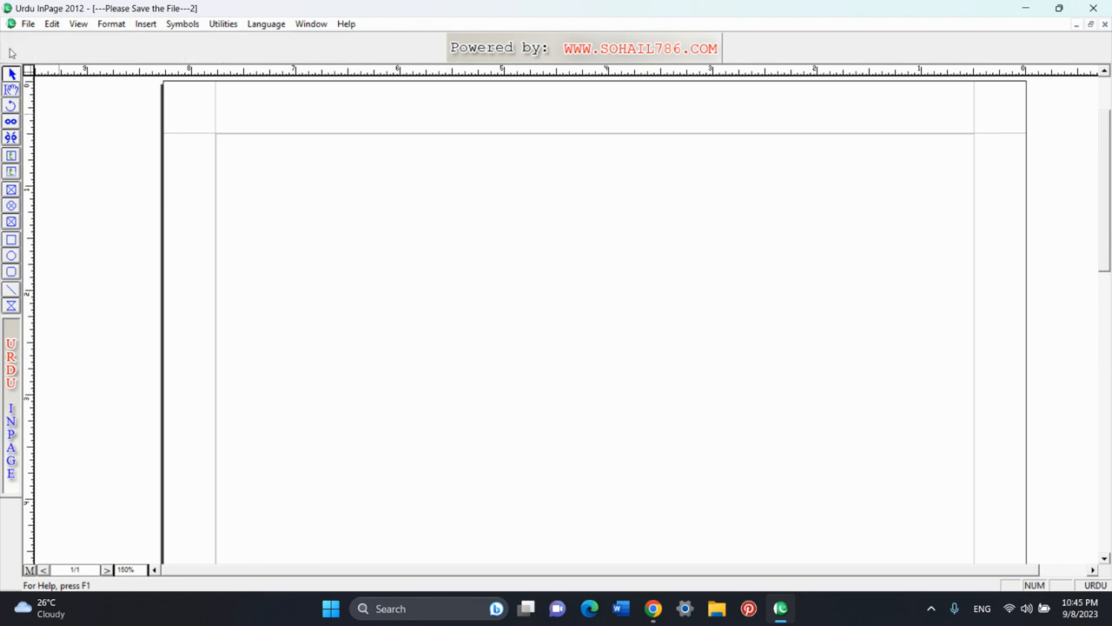
- Try to undo the deletion of the two boxes, and clear the selection
click(51, 26)
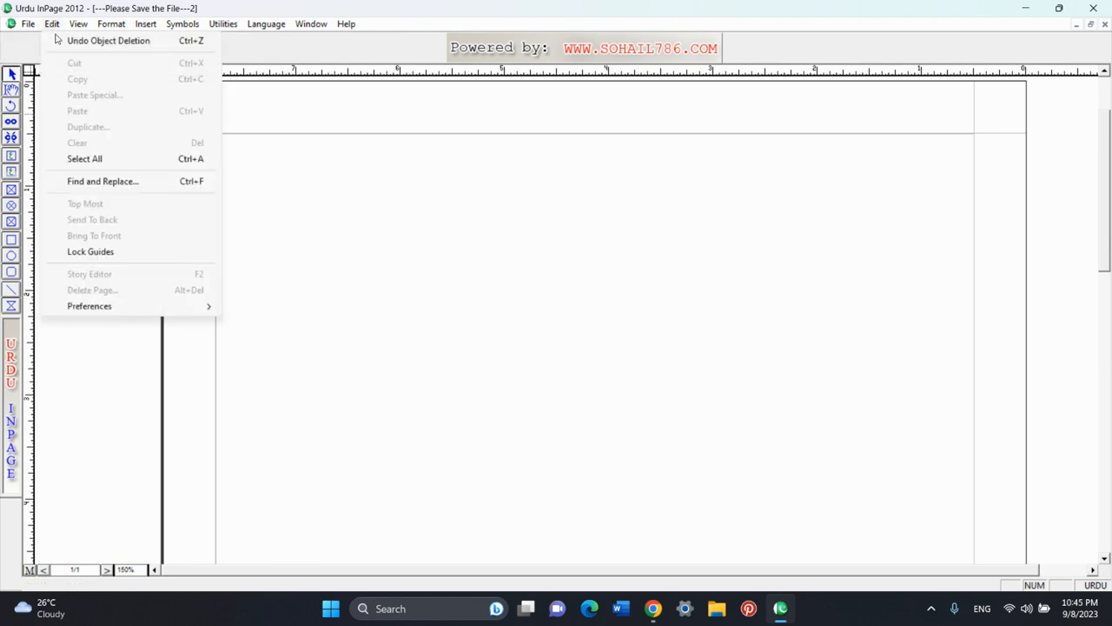
key(ctrl+z)
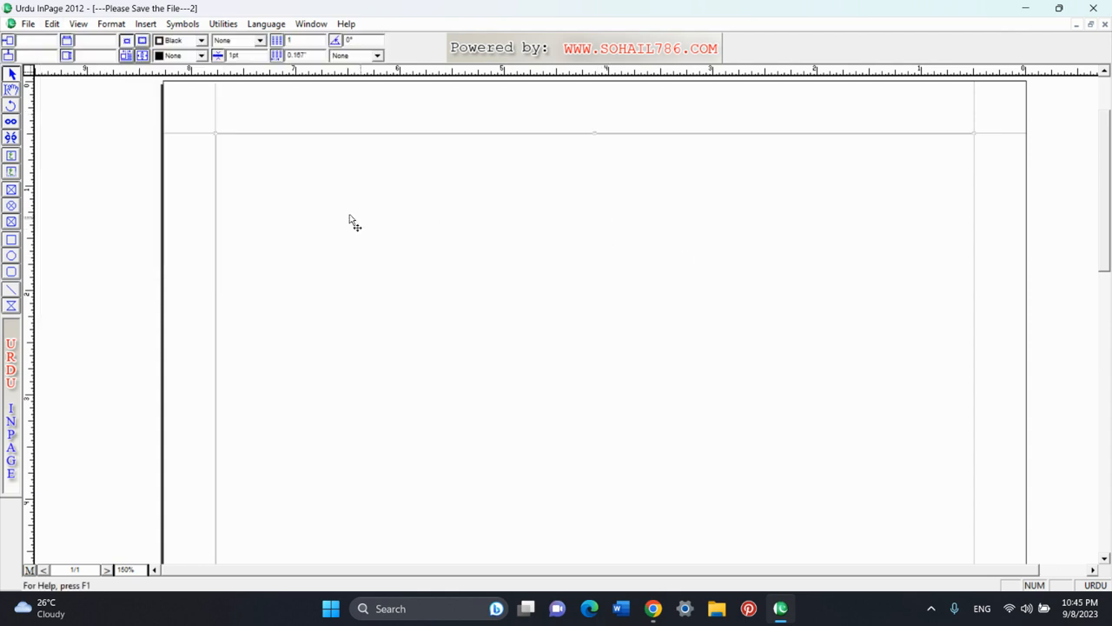
click(133, 191)
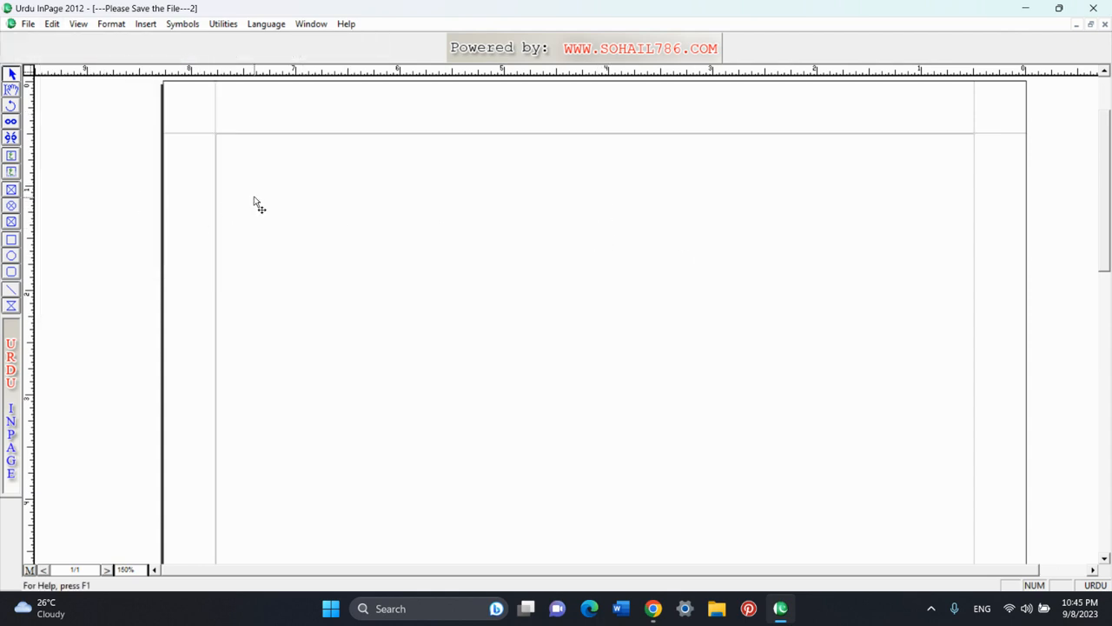
- Draw a text box about 2.17" wide and 0.97" high, and a title text box about 2.85" wide below it
click(12, 155)
drag(413, 186, 638, 287)
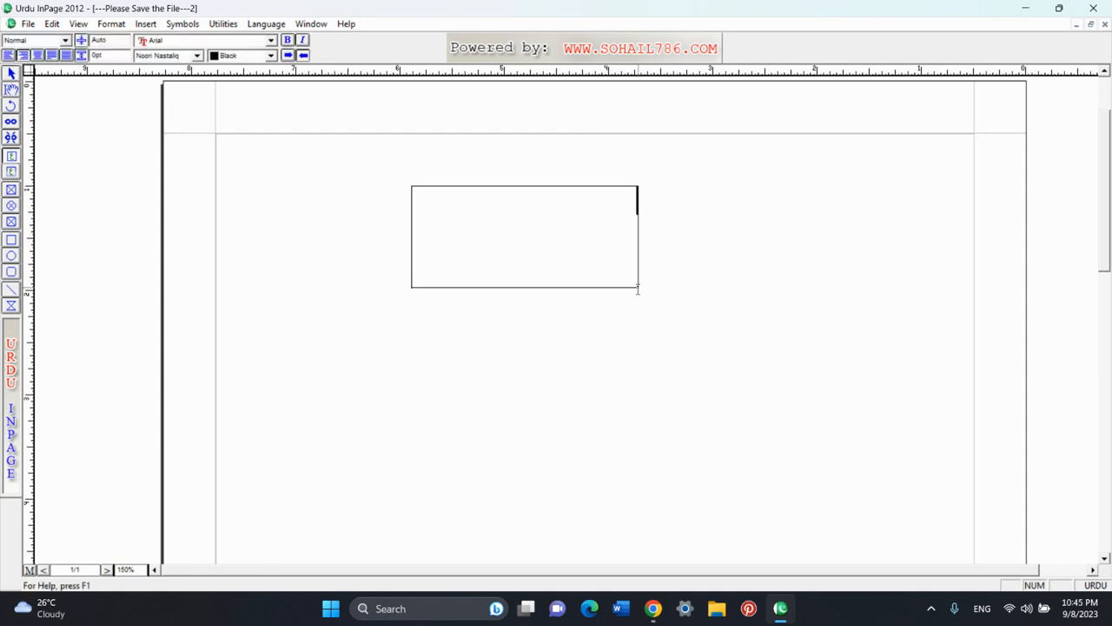
click(12, 172)
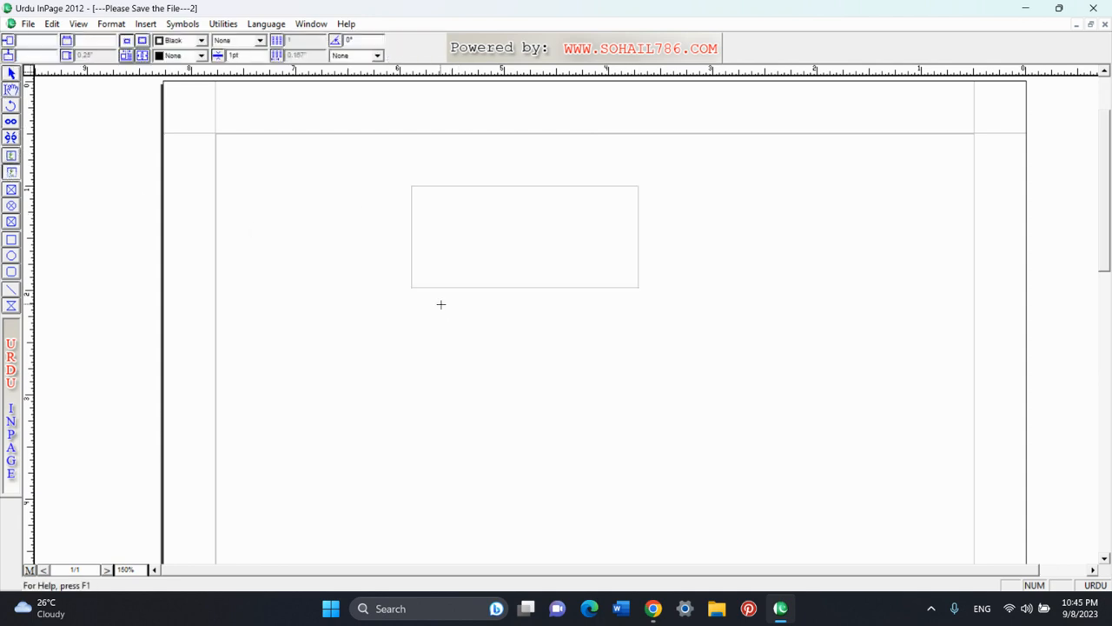
drag(439, 303, 738, 333)
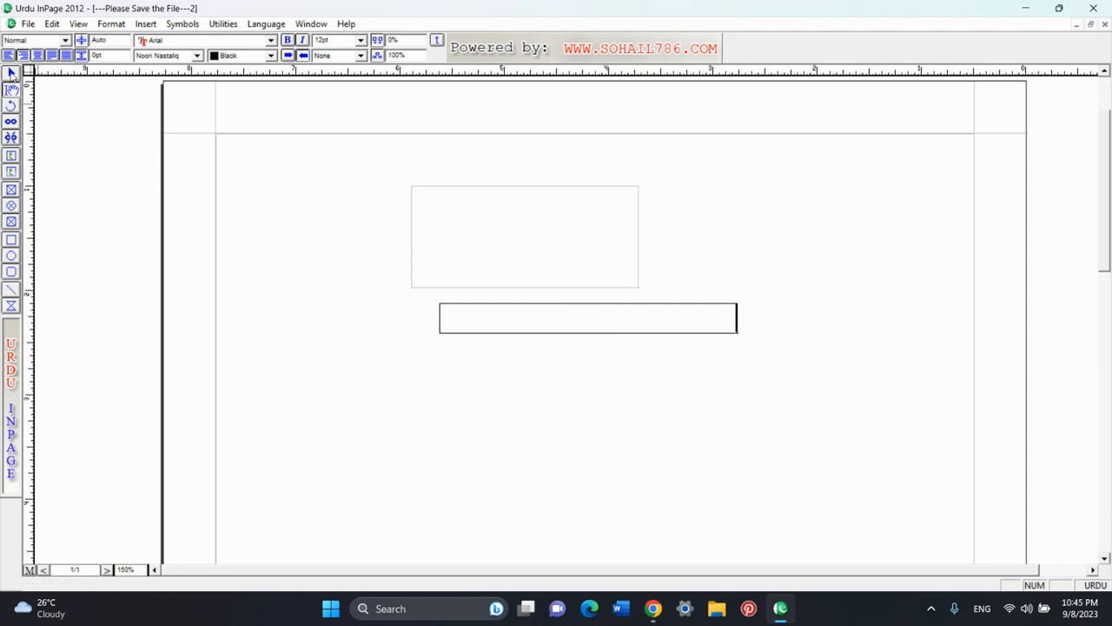
- Select both new boxes with a selection rectangle, delete them, and undo the deletion
click(12, 74)
drag(85, 144, 767, 422)
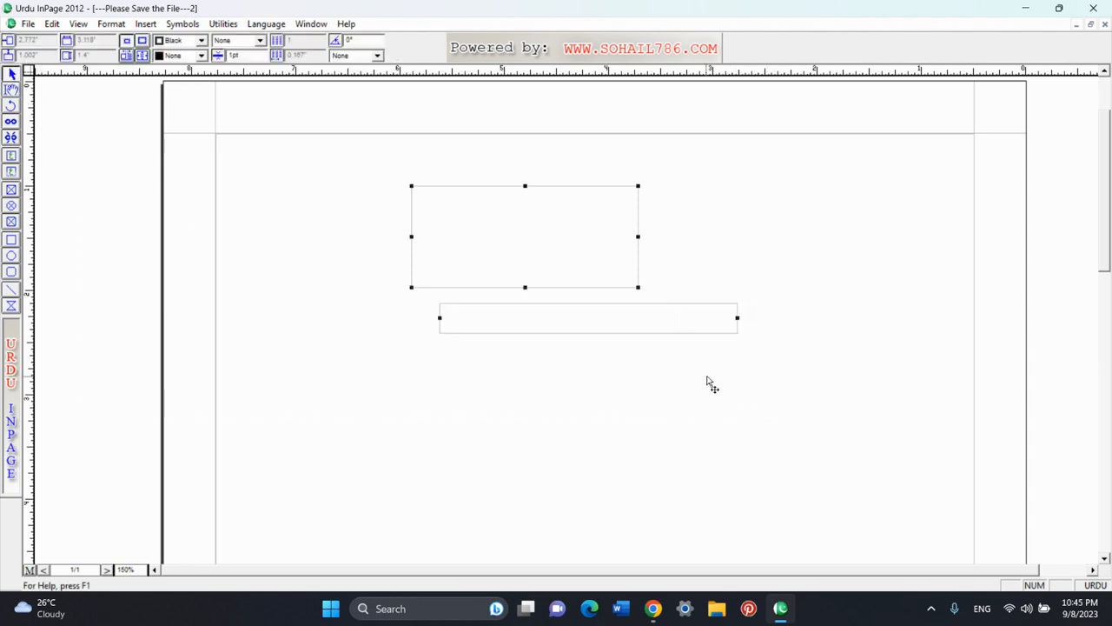
key(Delete)
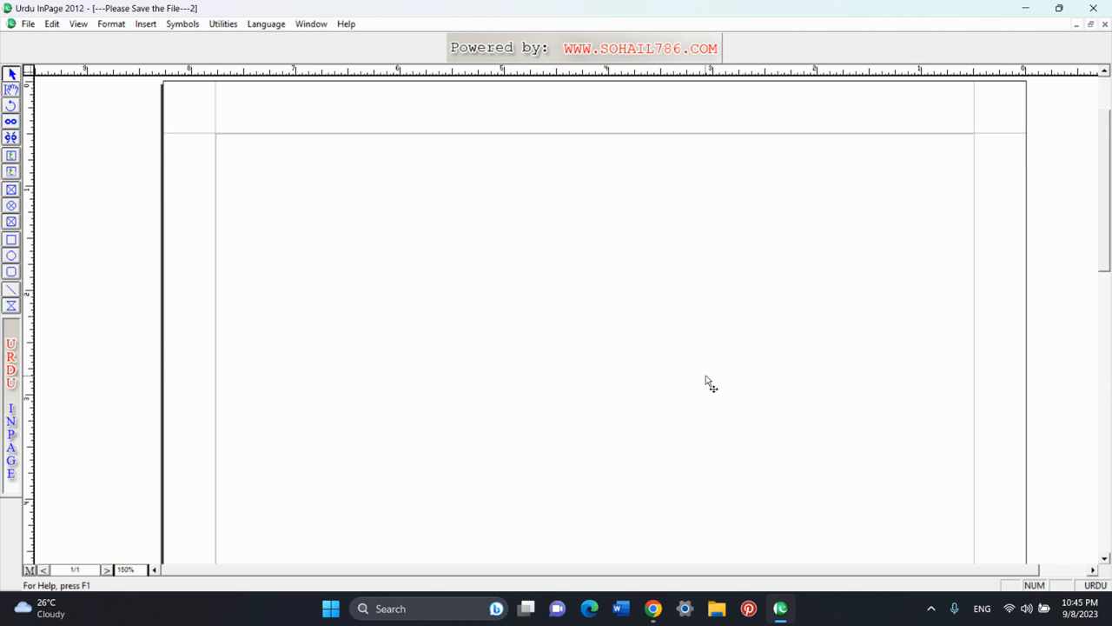
key(ctrl+z)
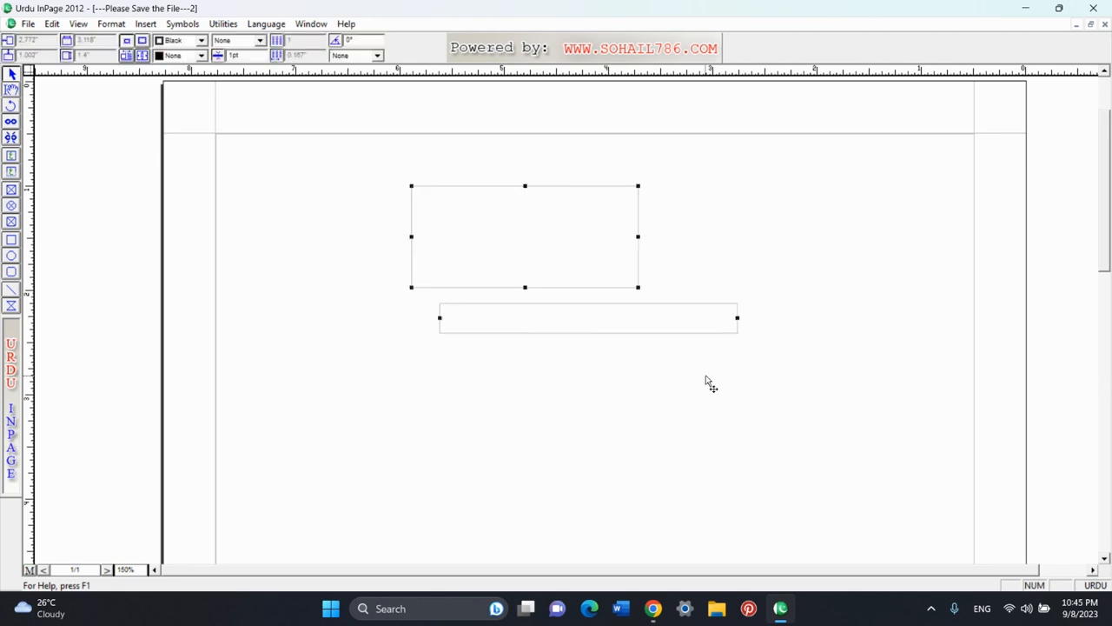
- Move both boxes together slightly left and up, shift the title text box alone further left, and clear the selection
drag(678, 328, 617, 321)
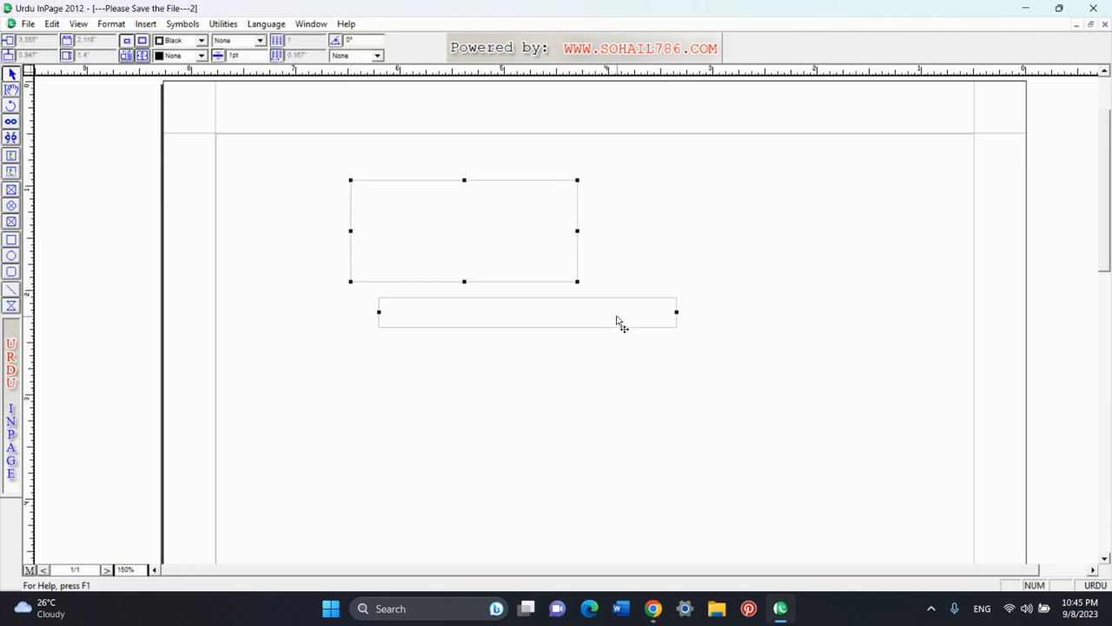
click(106, 314)
click(521, 328)
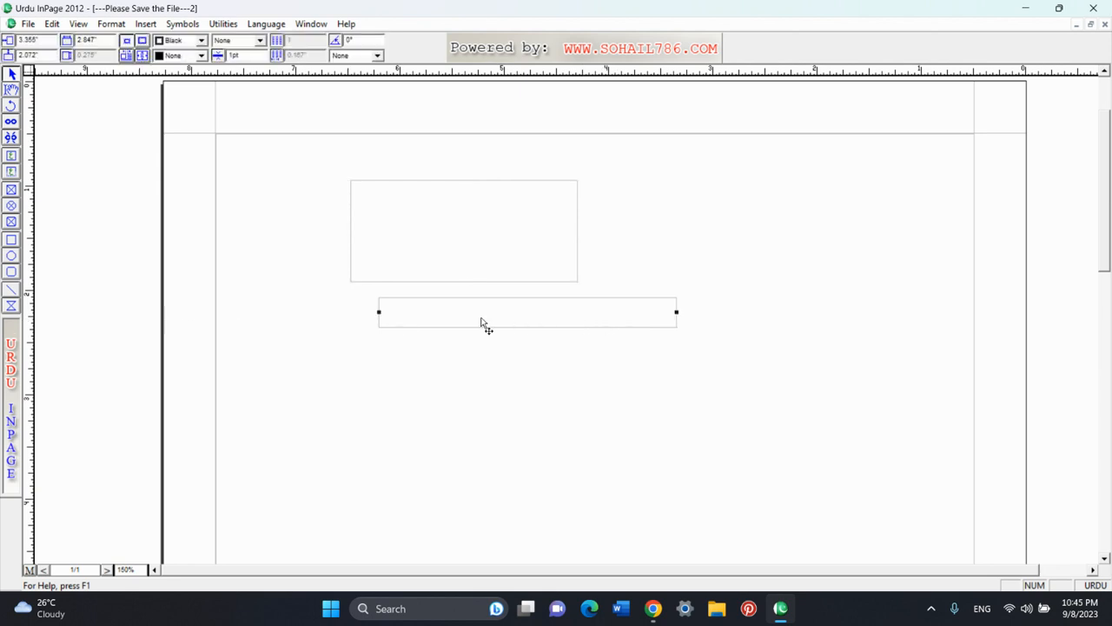
drag(482, 323, 464, 321)
click(94, 249)
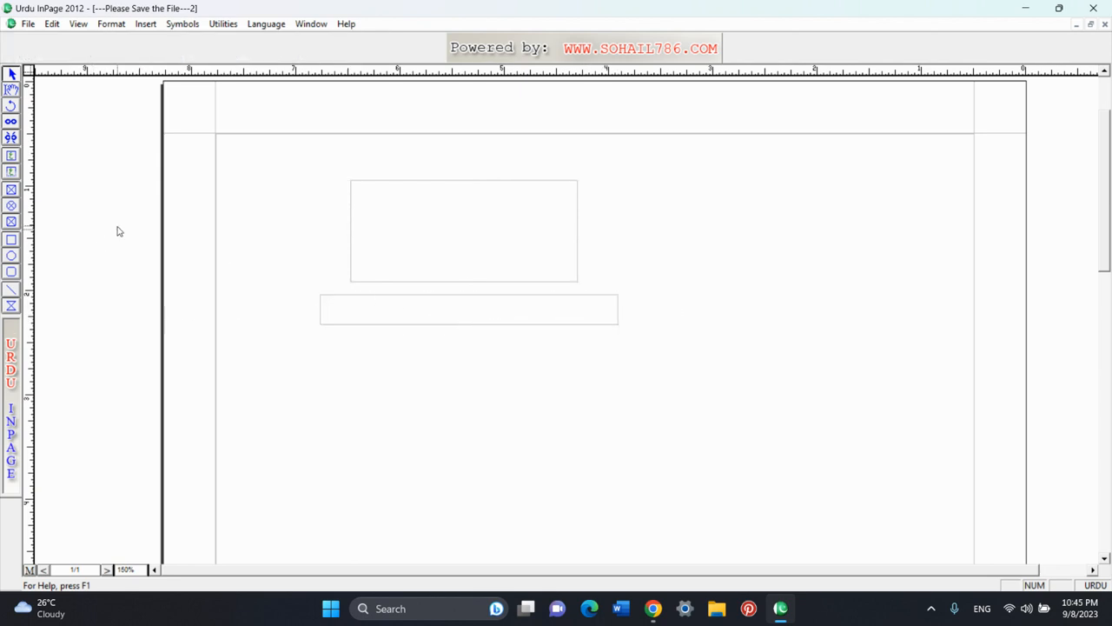
- Select the upper text box, add the title text box to the selection, and delete both
drag(131, 164, 670, 408)
click(110, 221)
click(400, 212)
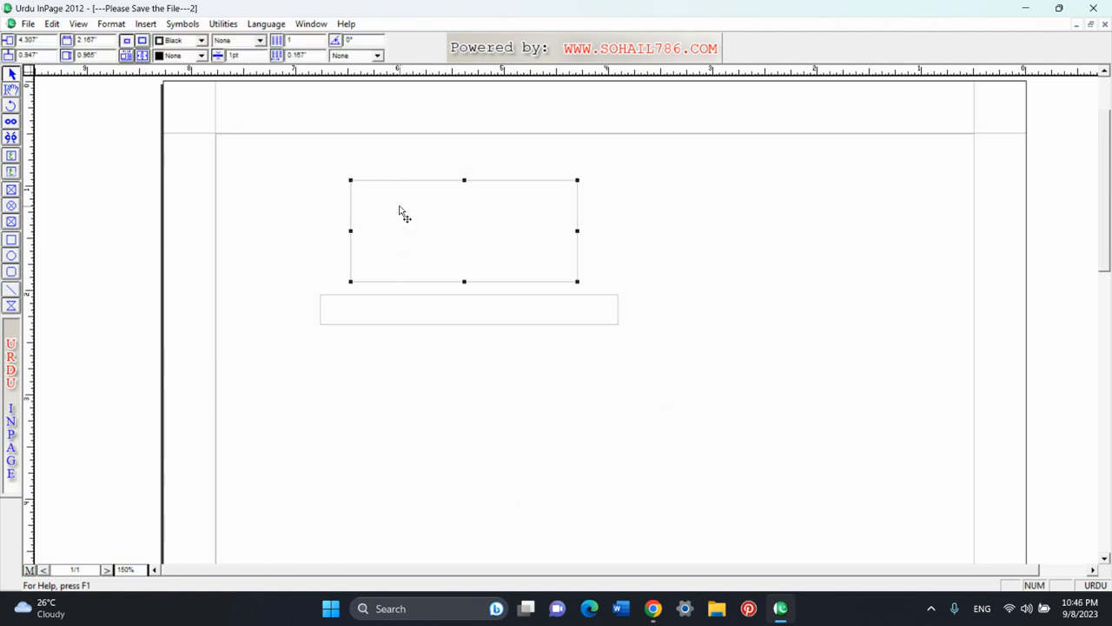
shift+click(426, 309)
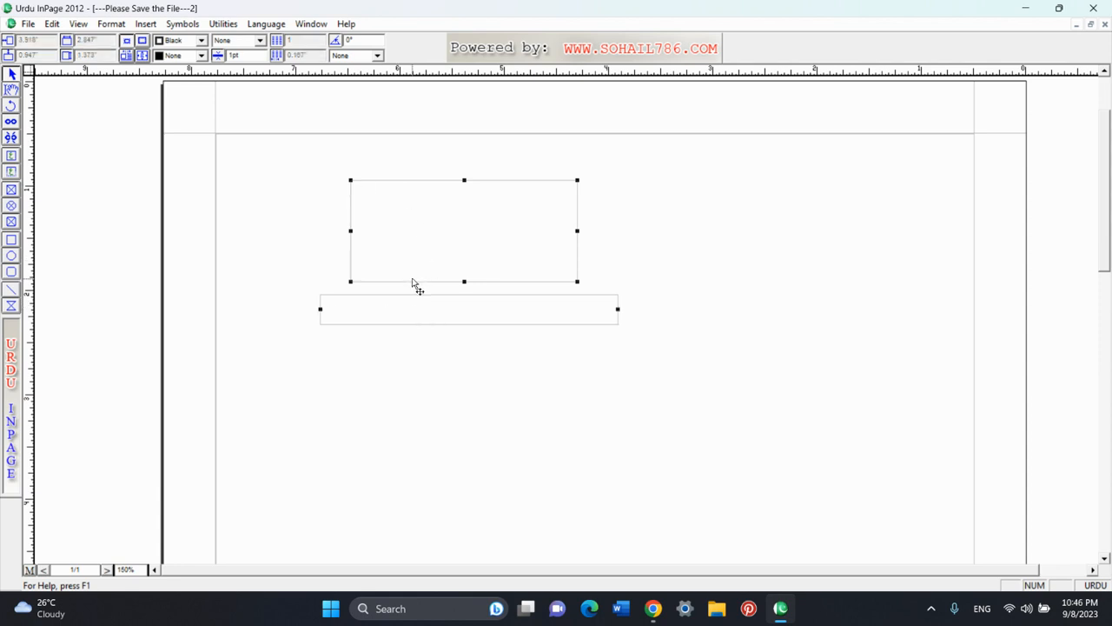
key(Delete)
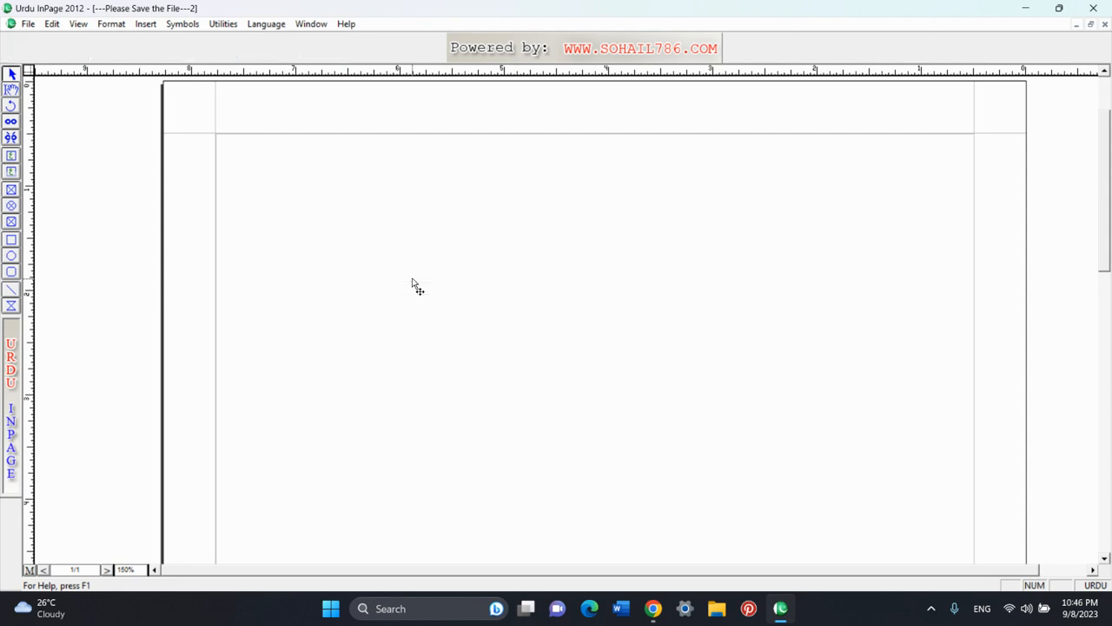
- Draw a text box about 4.12" wide and 2.61" high in the upper part of the page, and select it as an object
click(11, 90)
click(368, 241)
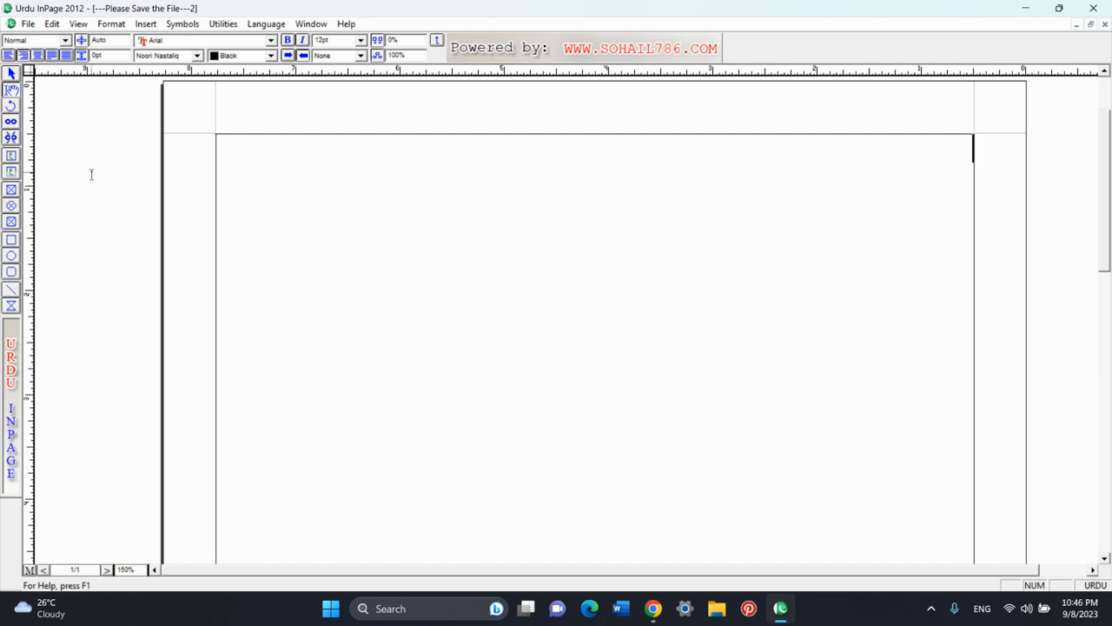
click(10, 156)
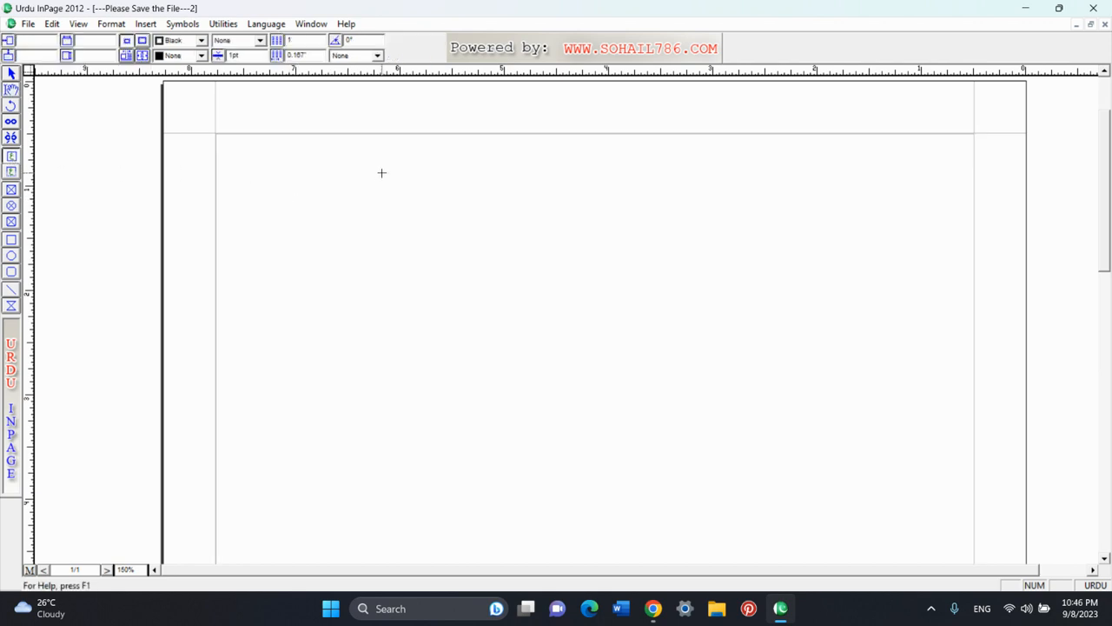
drag(374, 174, 806, 450)
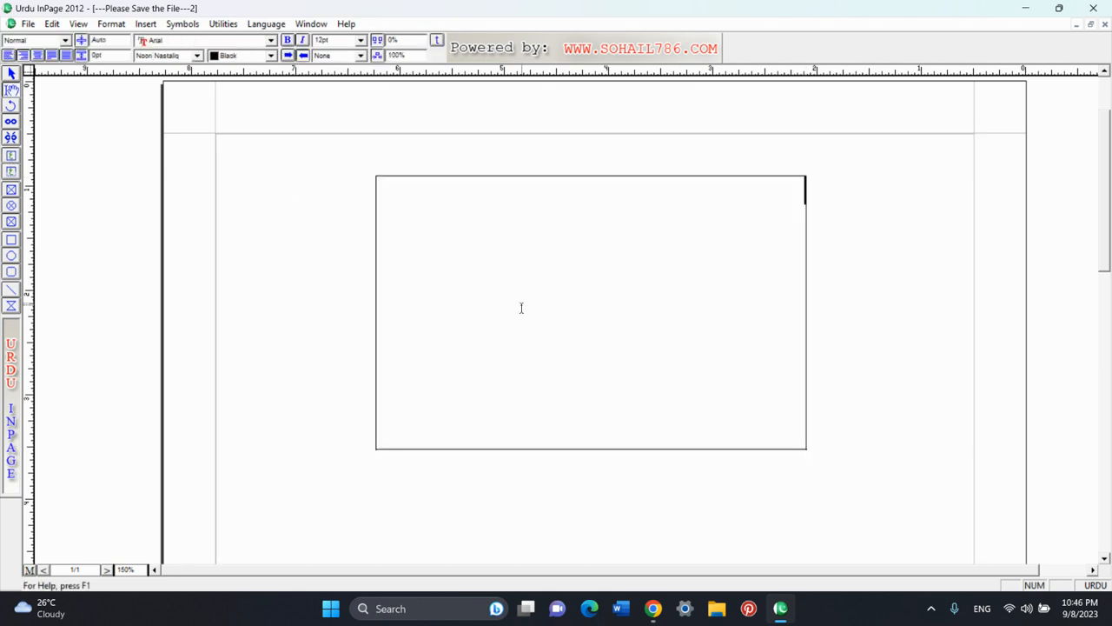
click(11, 74)
click(806, 313)
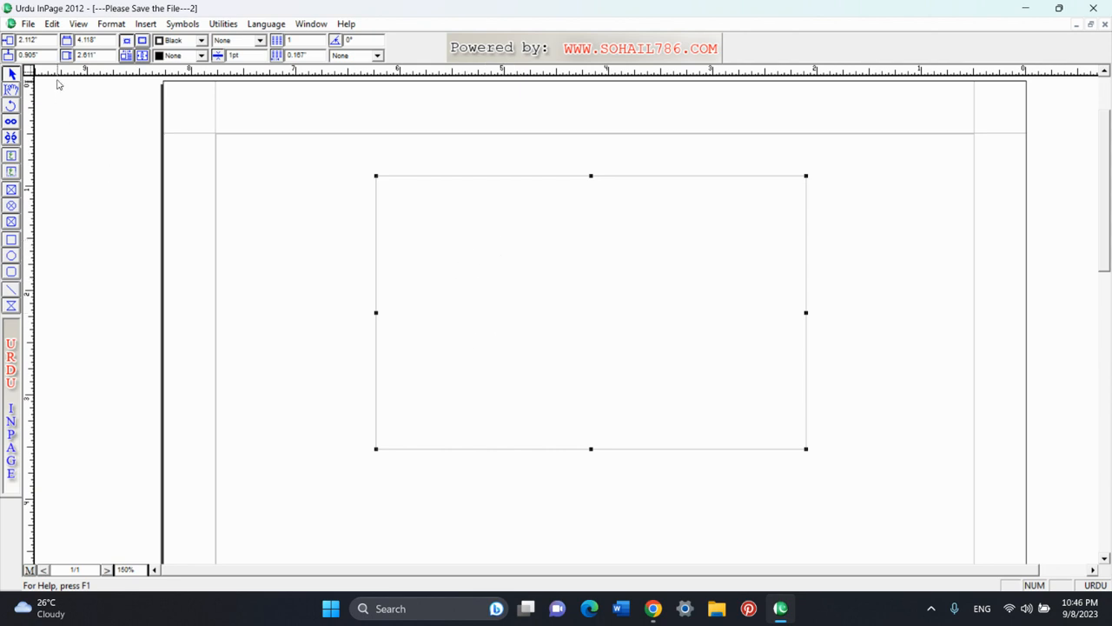
- Set the text box's width to 4" and its height to 7"
double_click(92, 41)
text(4)
double_click(109, 56)
text(7)
key(Return)
- Move the resized text box inside the page margins, to about 1.957" horizontally and 1.193" vertically
drag(749, 431, 732, 392)
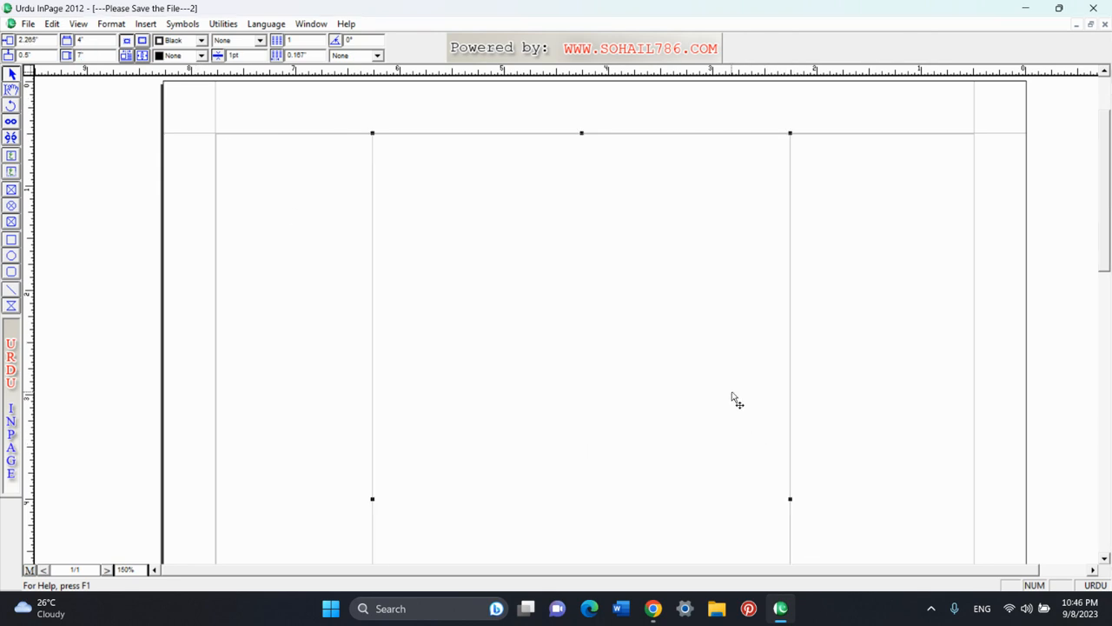
key(ctrl+0)
drag(583, 228, 580, 268)
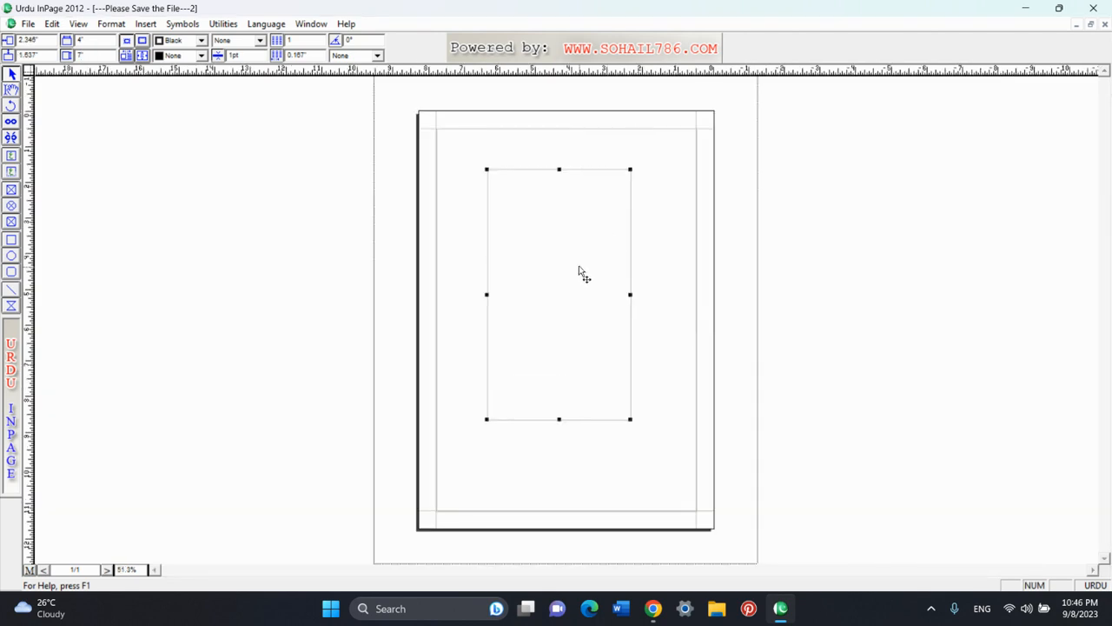
right_click(581, 158)
drag(569, 227, 591, 199)
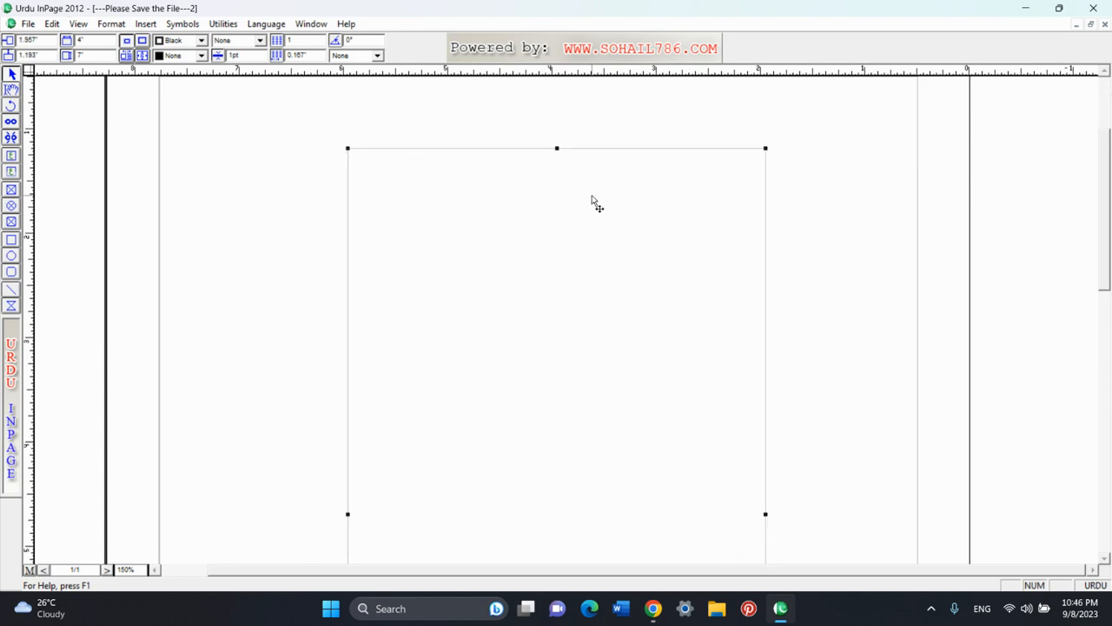
click(238, 45)
click(239, 46)
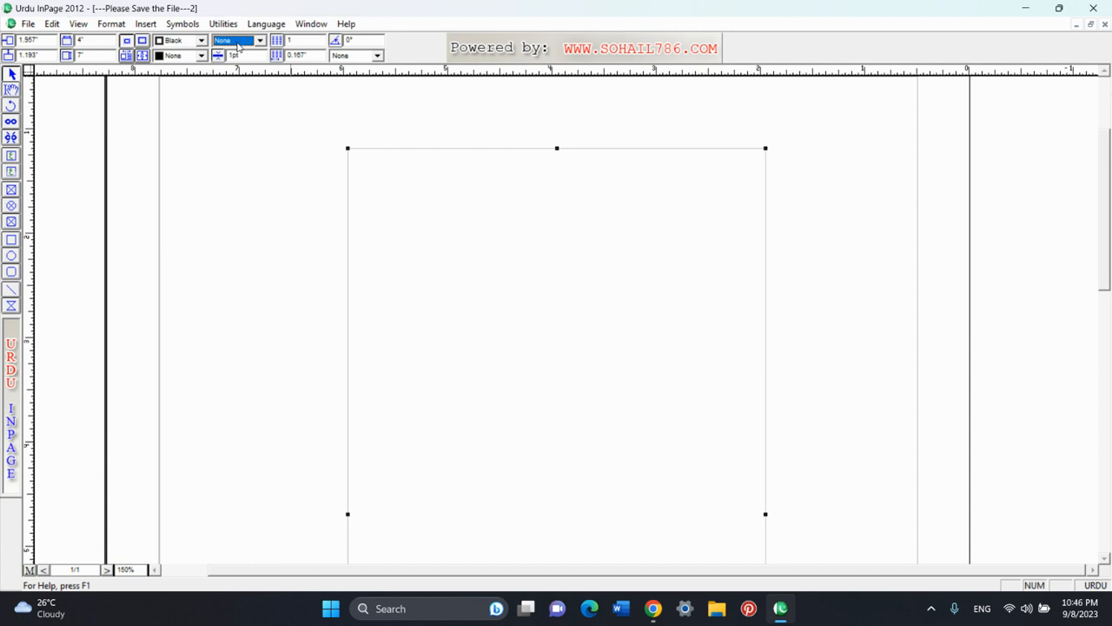
click(182, 42)
click(182, 42)
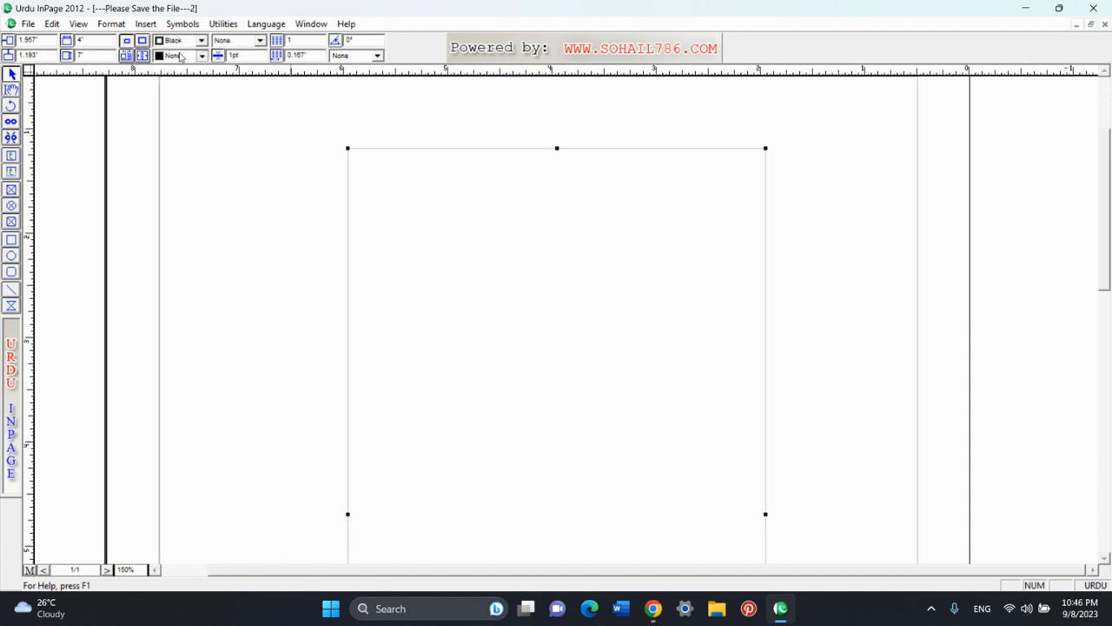
click(179, 57)
click(180, 57)
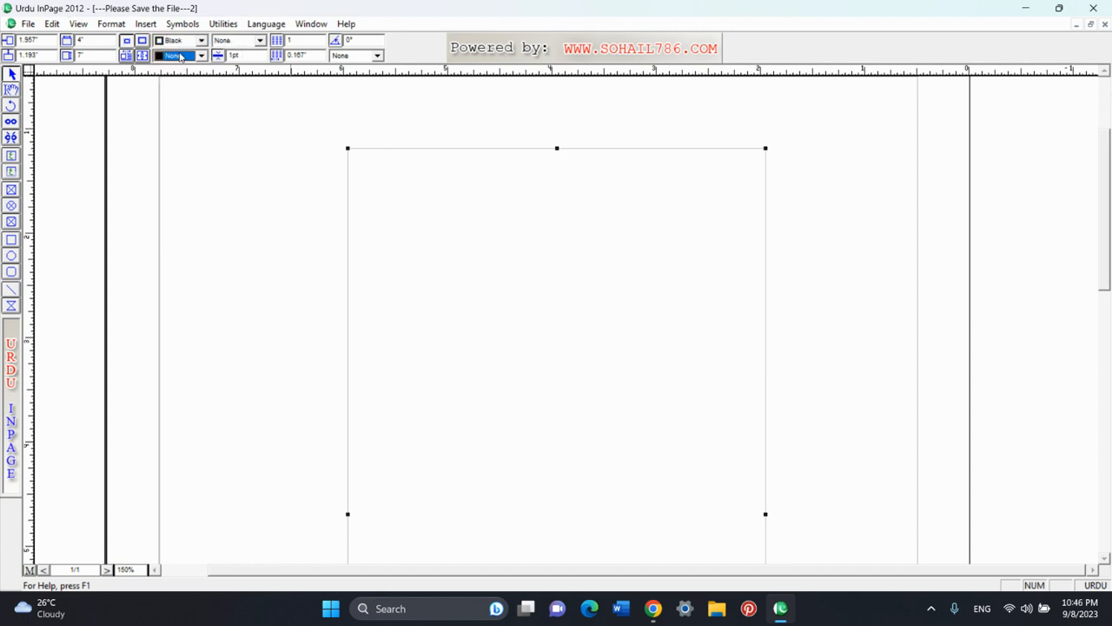
- Divide the text box into 2 columns and place the text cursor in it
click(300, 39)
key(Return)
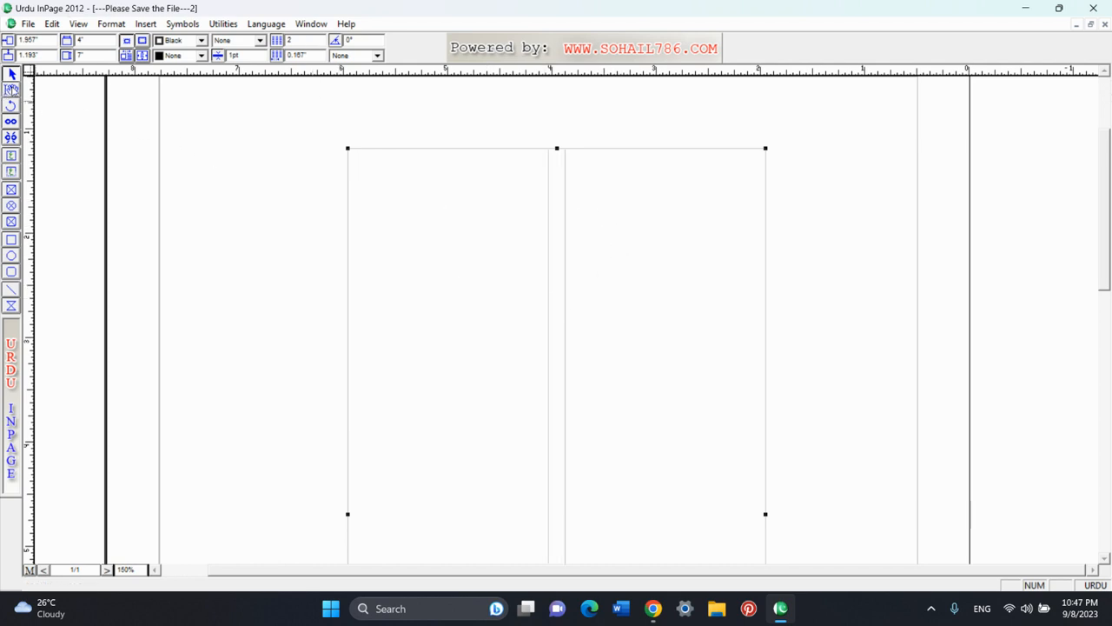
click(11, 90)
click(657, 186)
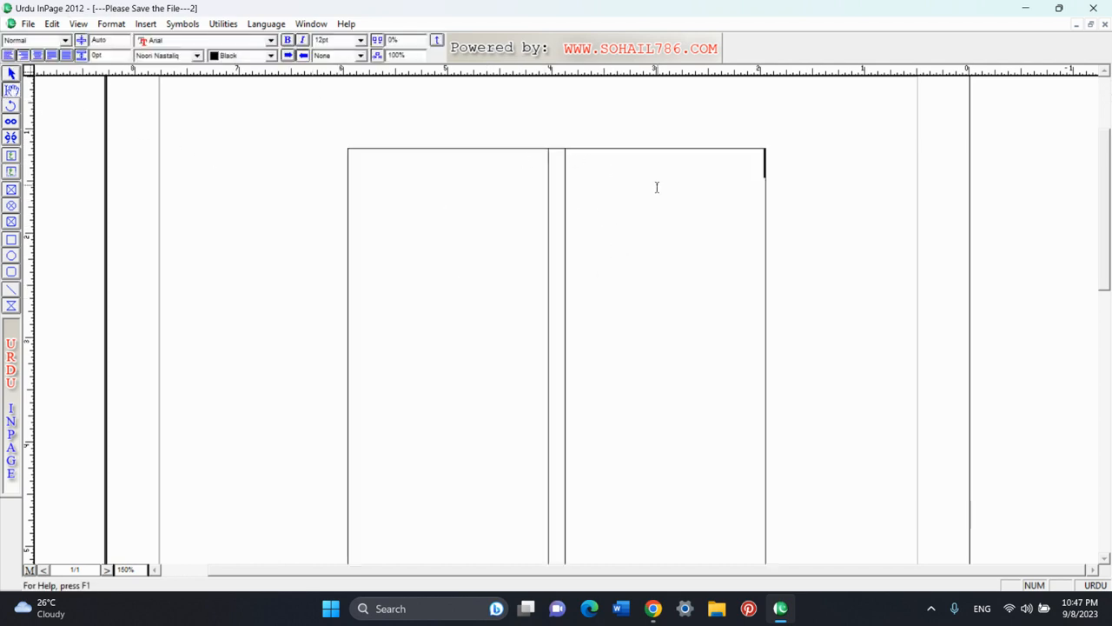
- Enter the sentence "آج کل ہم لوگ انپیج پڑھ رہے ہیں۔" in the first column of the text box
key(ctrl+0)
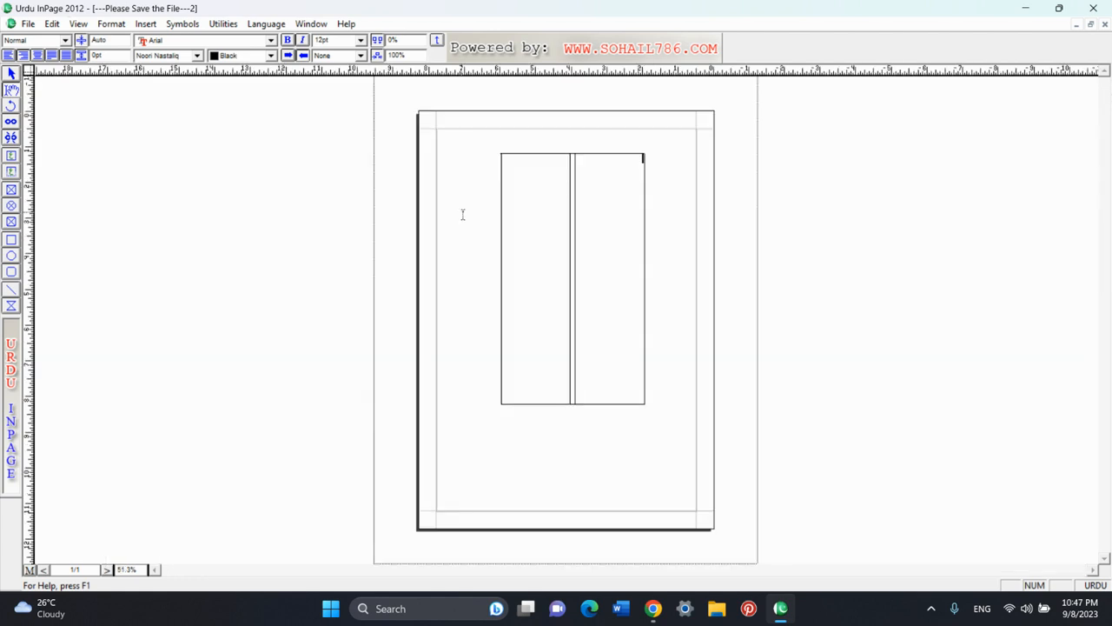
right_click(610, 156)
text(م)
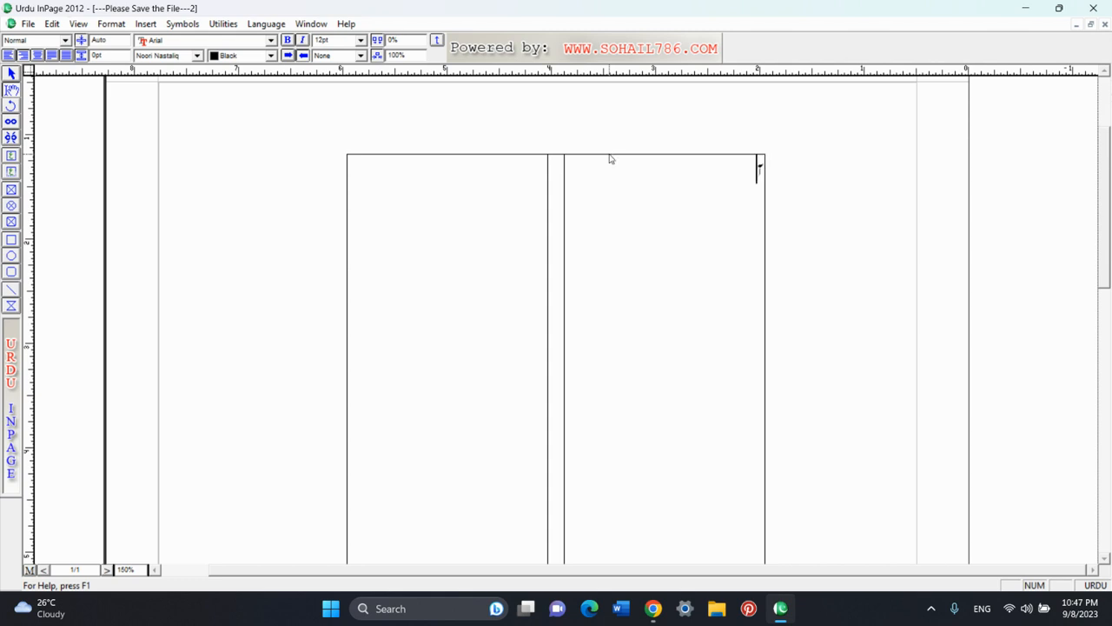
text(ج کل ہم لوگ اپنے)
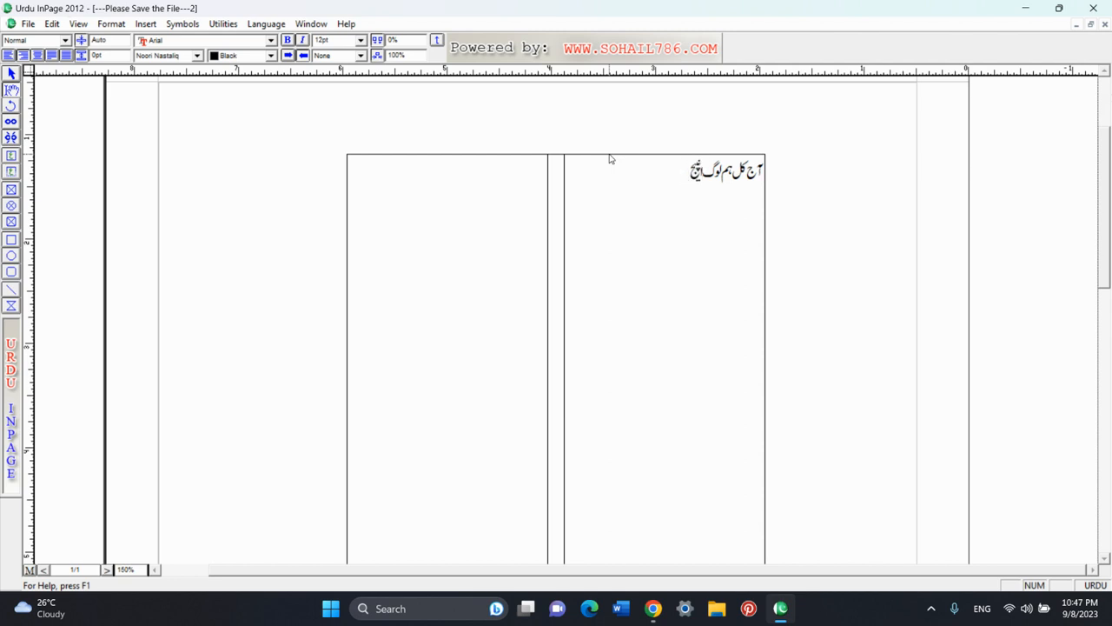
text( پ)
key(Return)
key(BackSpace)
key(BackSpace)
key(BackSpace)
text(پڑھ رہے ہج)
key(BackSpace)
text(یں۔)
- Copy the whole Urdu sentence and paste it repeatedly until the text fills the first column and flows into the second
key(ctrl+a)
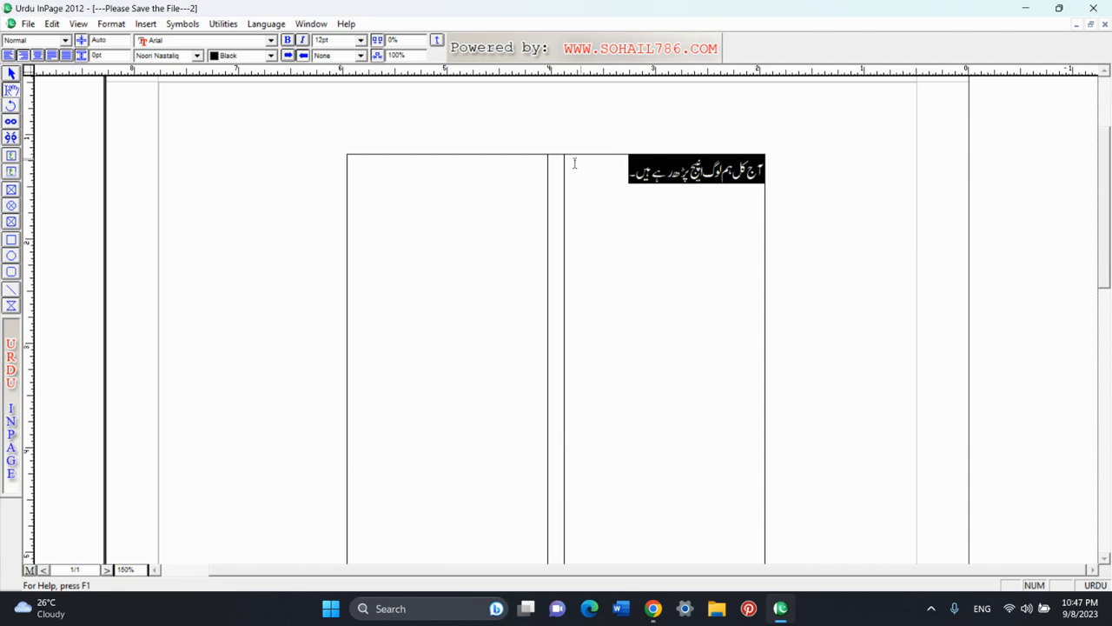
click(596, 180)
key(ctrl+v)
key(ctrl+v)
key(ctrl+v)
key(ctrl+v)
key(ctrl+v)
key(ctrl+v)
key(ctrl+v)
key(ctrl+v)
key(ctrl+v)
key(ctrl+v)
key(ctrl+v)
key(ctrl+v)
key(ctrl+v)
key(ctrl+v)
key(ctrl+v)
key(ctrl+v)
key(ctrl+v)
key(ctrl+v)
key(ctrl+v)
key(ctrl+v)
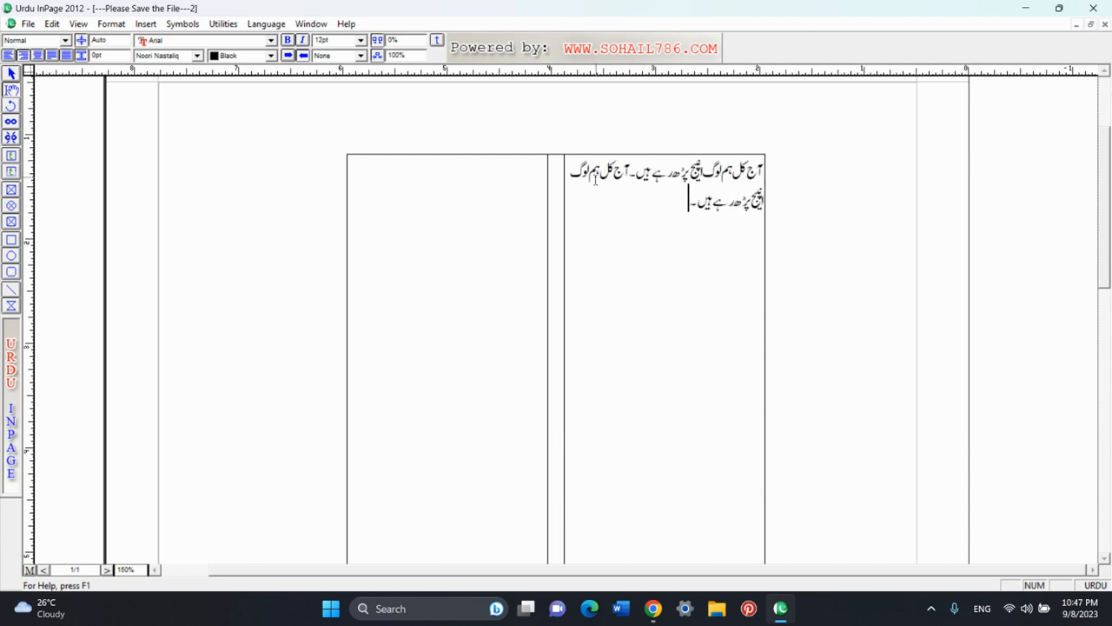
key(ctrl+v)
key(ctrl+v)
key(ctrl+v)
key(ctrl+v)
key(ctrl+v)
key(ctrl+v)
key(ctrl+v)
key(ctrl+v)
key(ctrl+v)
key(ctrl+v)
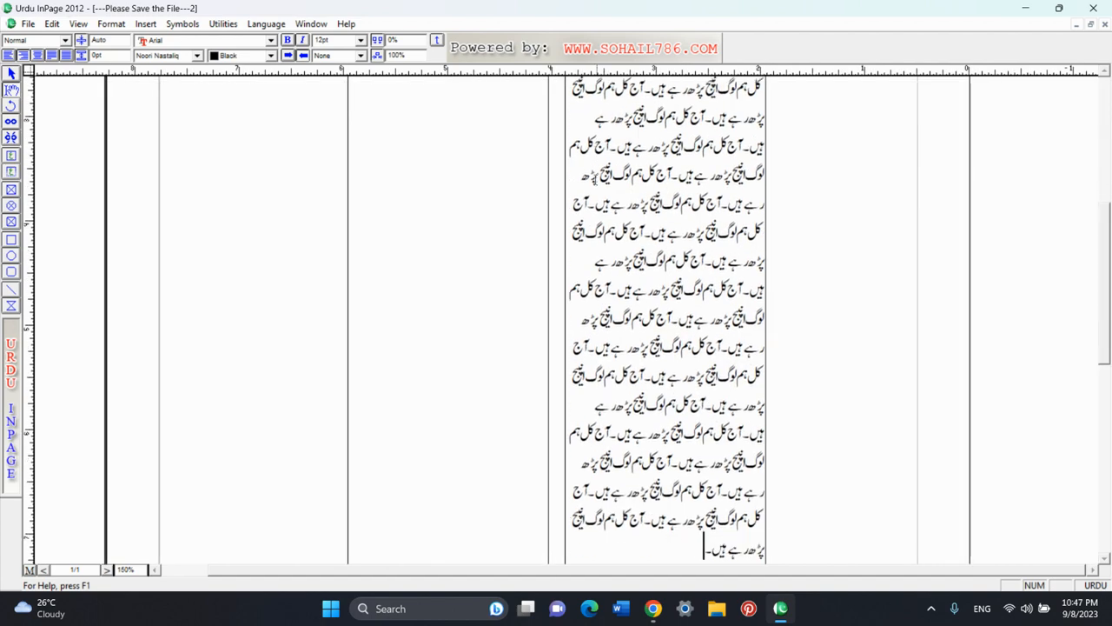
key(ctrl+v)
key(ctrl+v)
key(ctrl+v)
key(ctrl+v)
key(ctrl+v)
key(ctrl+v)
key(ctrl+v)
key(ctrl+v)
key(ctrl+v)
key(ctrl+v)
key(ctrl+v)
key(ctrl+v)
key(ctrl+v)
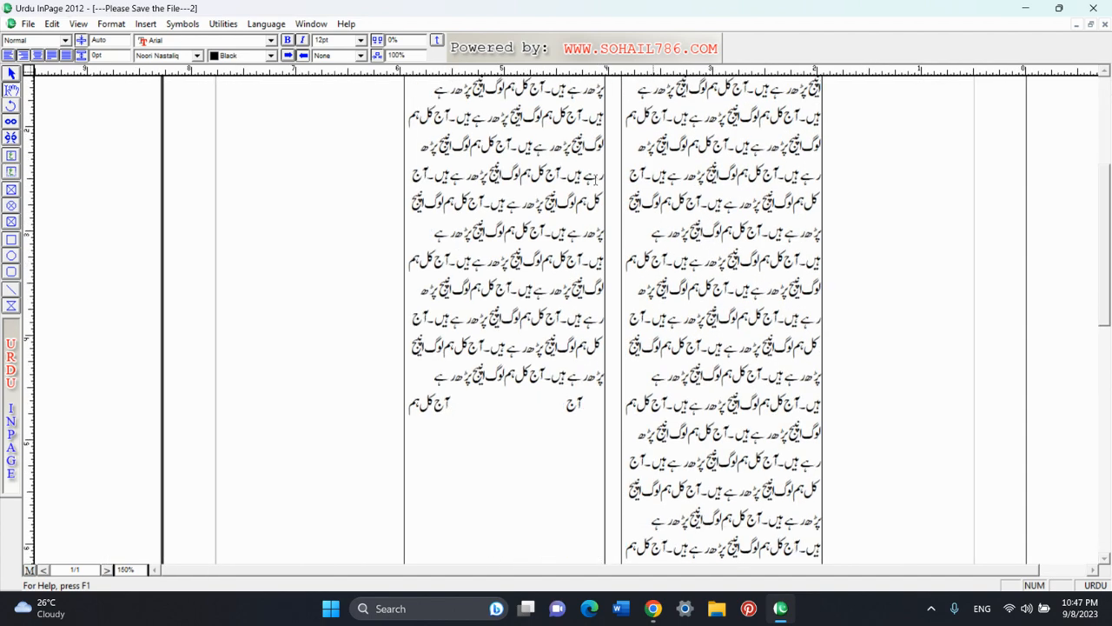
- Select all the text in the two-column box and set its font size to 17 pt
key(ctrl+0)
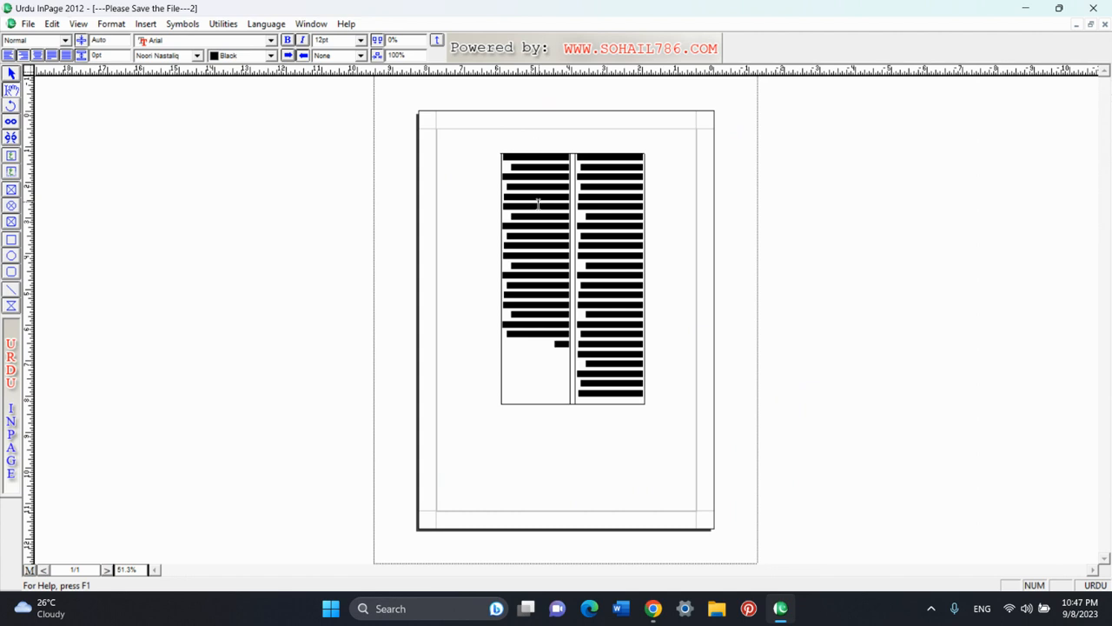
key(ctrl+1)
key(ctrl+0)
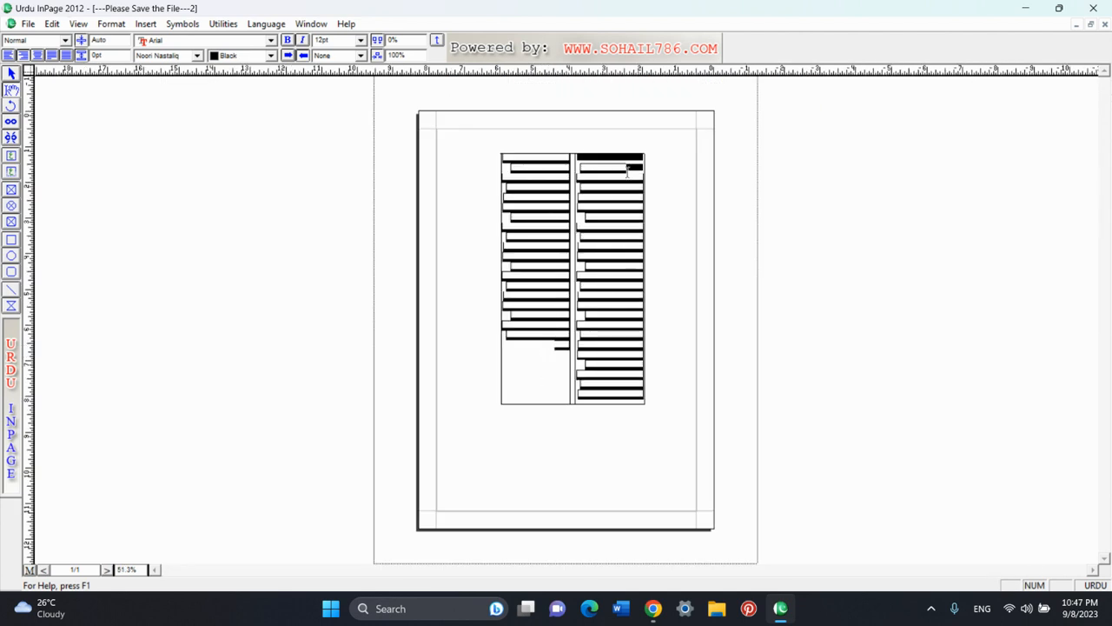
click(340, 40)
text(17)
key(Return)
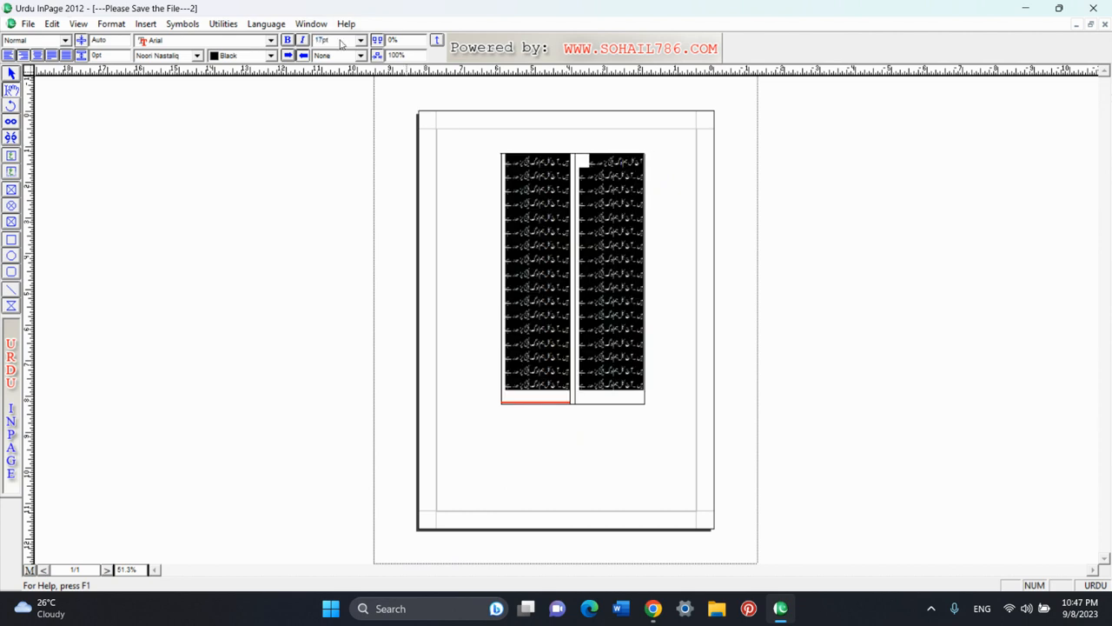
- Delete blocks of lines from the second column until the remaining text fits inside the text box
click(543, 356)
key(F8)
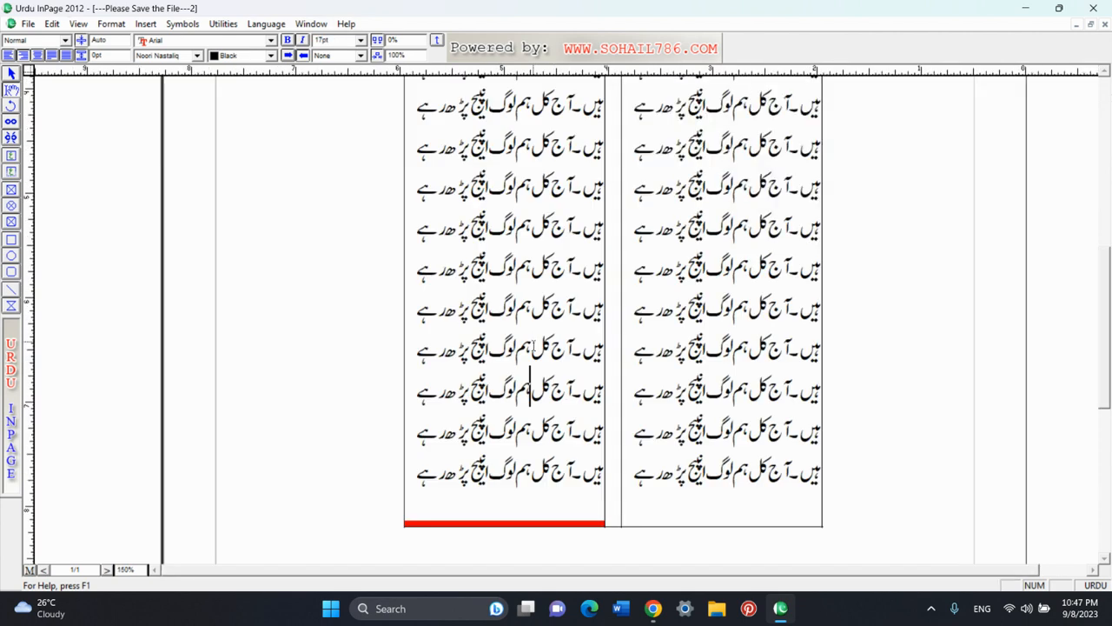
drag(415, 482, 574, 216)
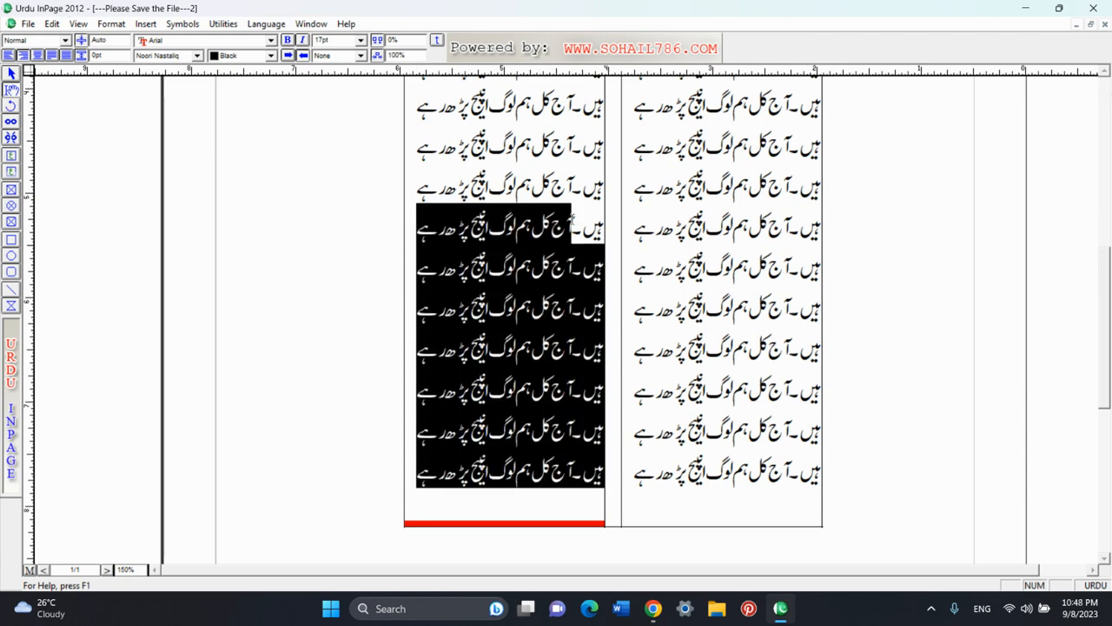
key(Delete)
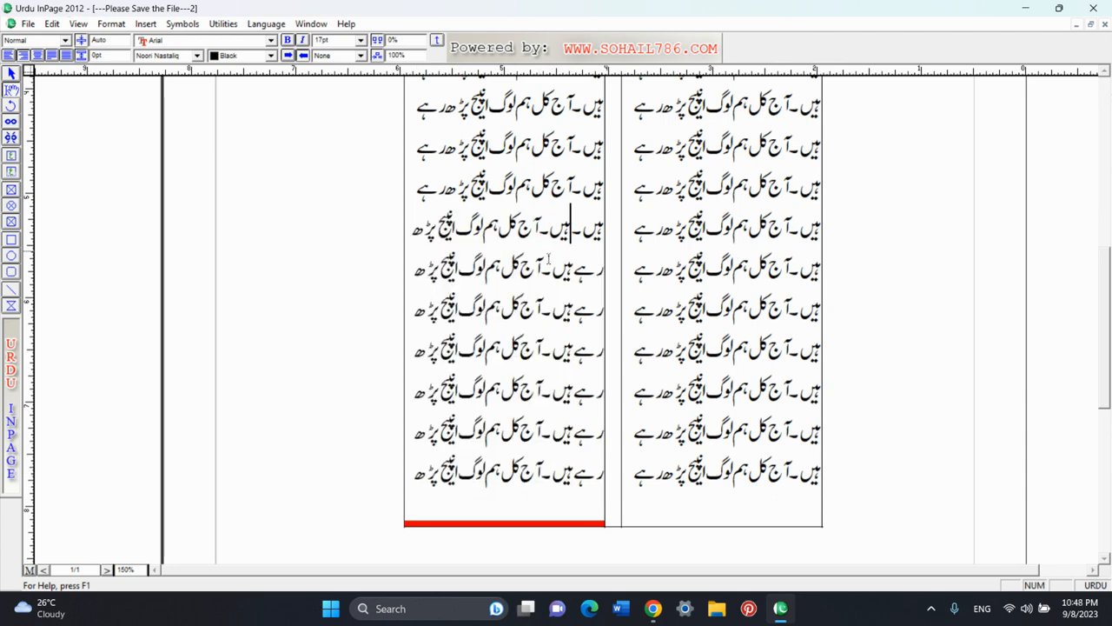
drag(417, 476, 571, 186)
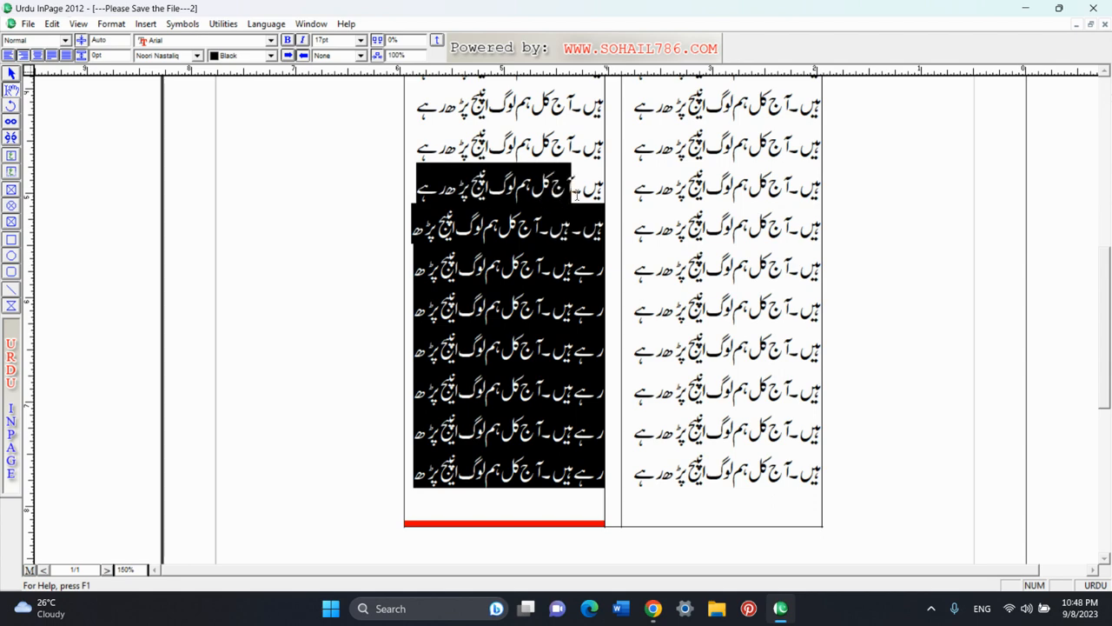
key(Delete)
drag(423, 479, 580, 189)
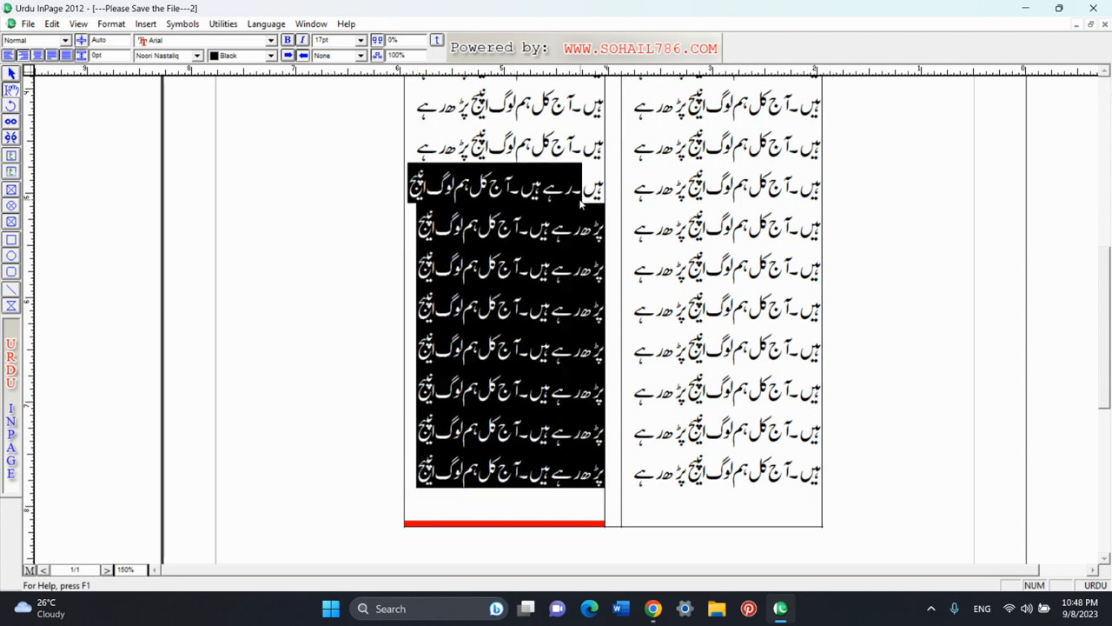
key(Delete)
drag(415, 476, 579, 78)
key(Delete)
key(F5)
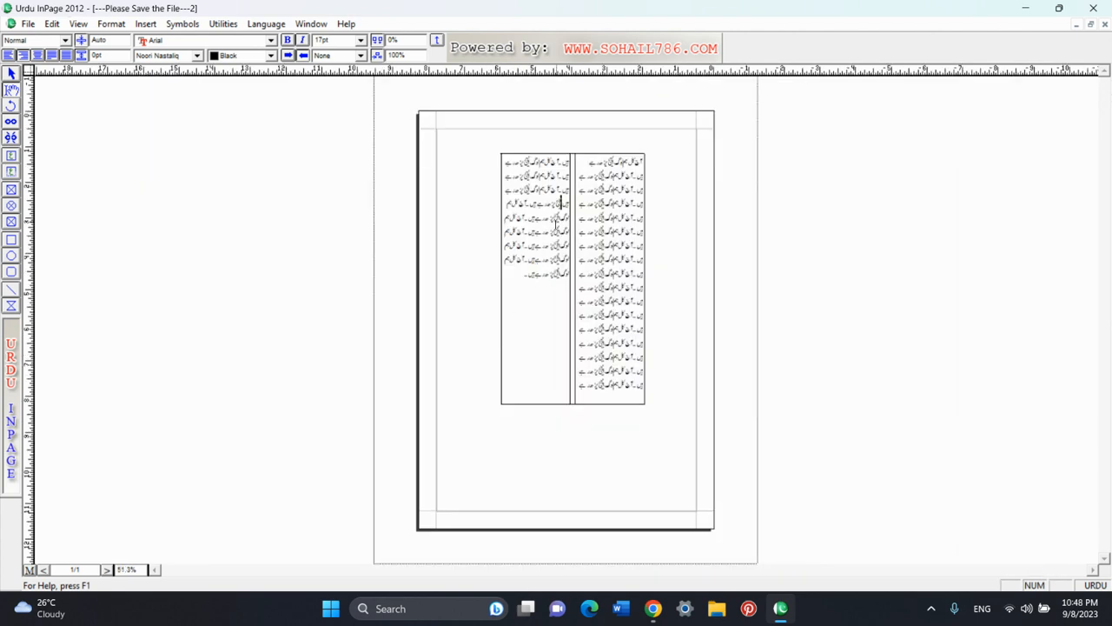
- Select the two-column text box as an object and apply a solid line border to it
ctrl+click(557, 177)
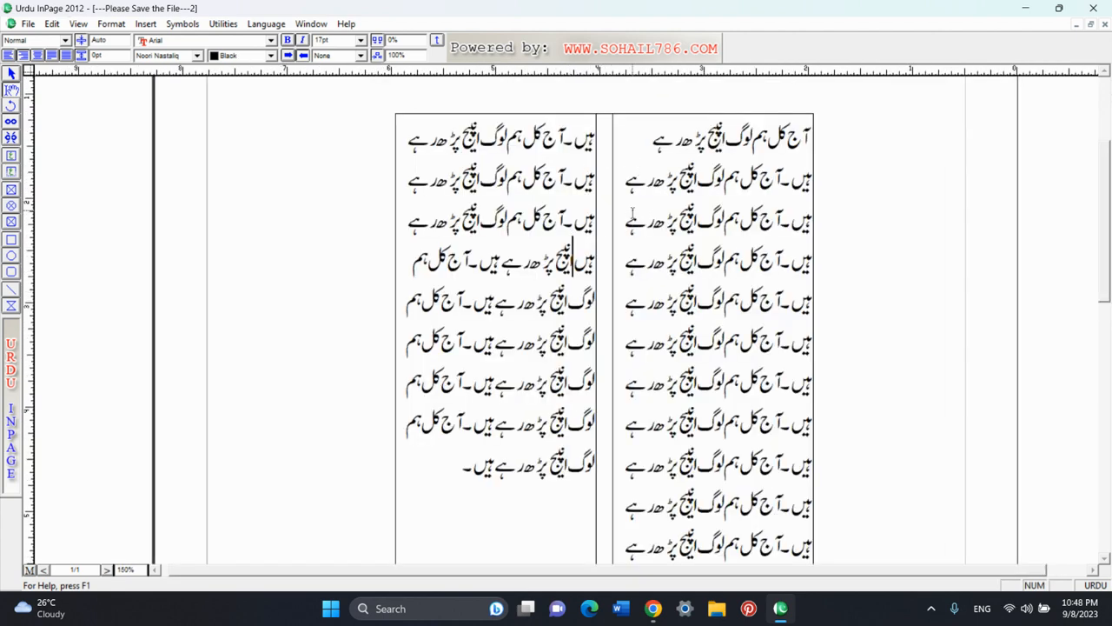
click(440, 455)
click(12, 73)
click(527, 211)
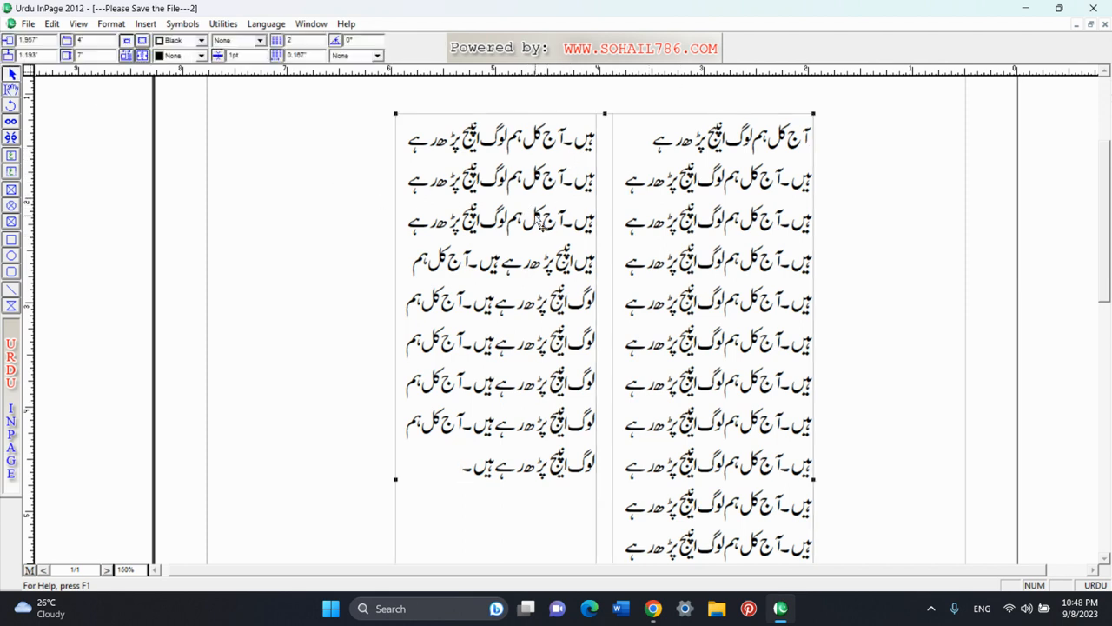
click(233, 44)
click(241, 87)
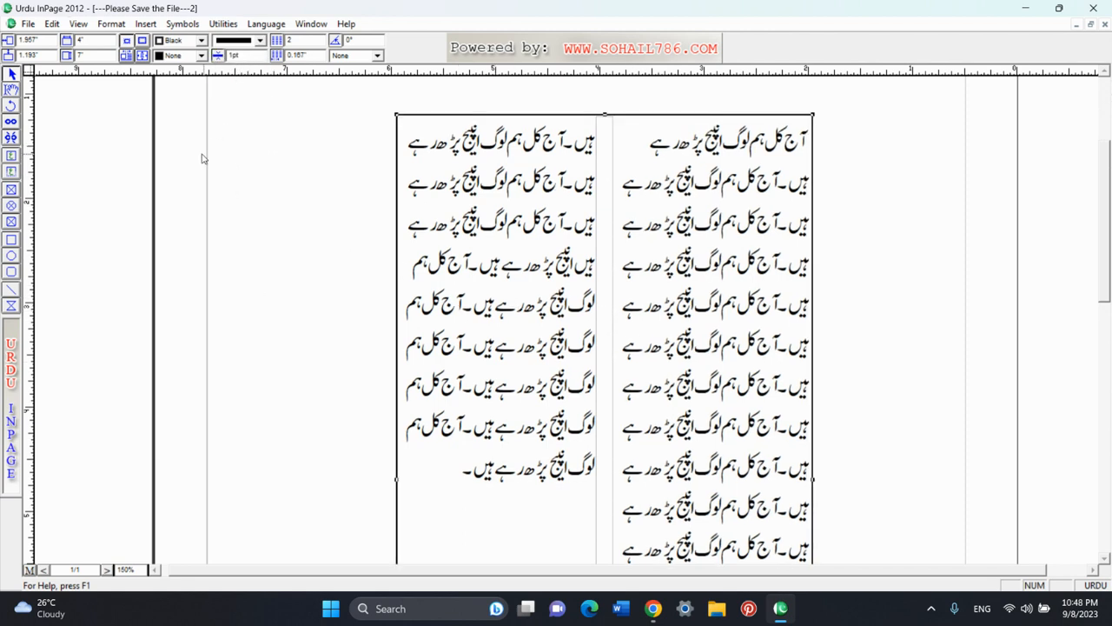
- Set the text box's border style to None and deselect the box
click(237, 44)
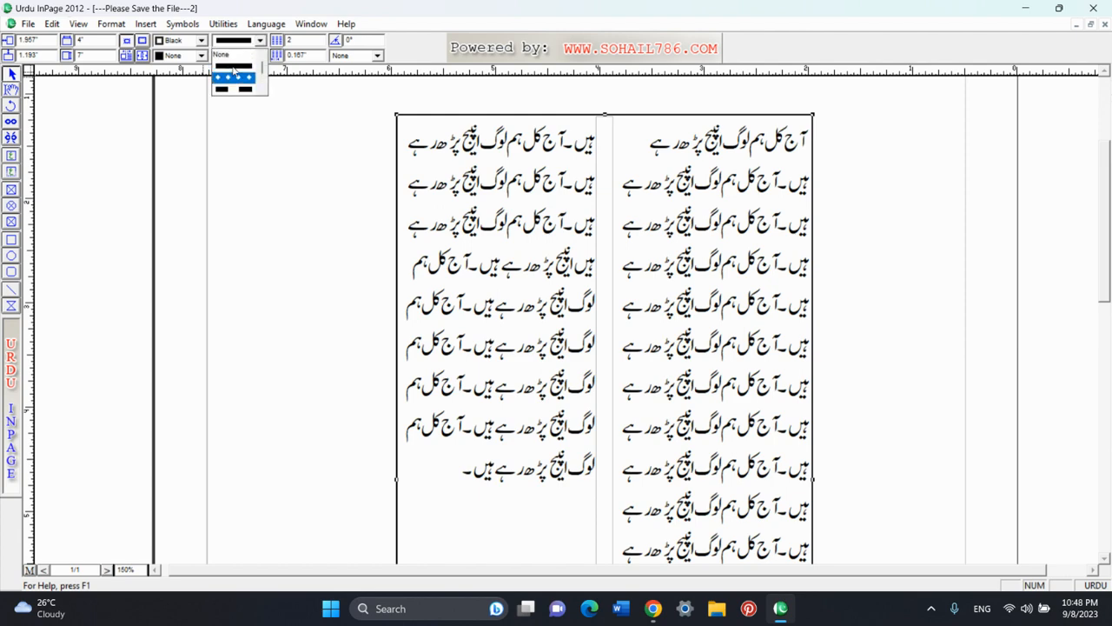
click(224, 55)
click(354, 215)
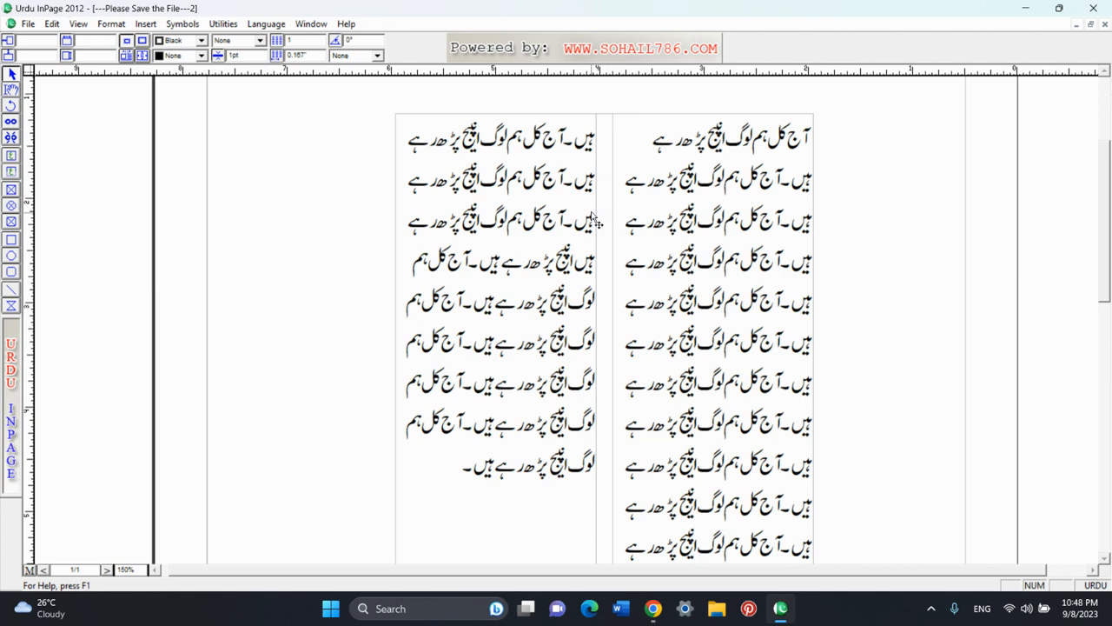
- Try to change the gap between the text columns, starting with 0.2"
double_click(312, 55)
key(BackSpace)
text(0.2)
key(Return)
double_click(310, 54)
text(0)
text(.0190)
double_click(291, 54)
key(BackSpace)
- Delete the two-column text box from the page and minimize the InPage window
click(474, 170)
key(ctrl+0)
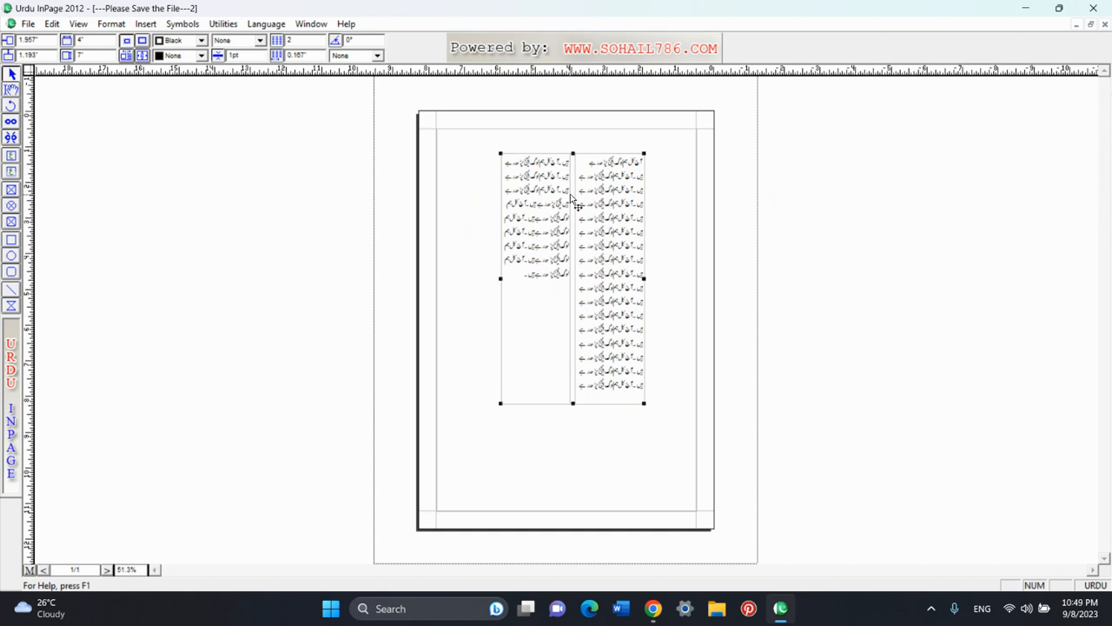
key(Delete)
key(ctrl+1)
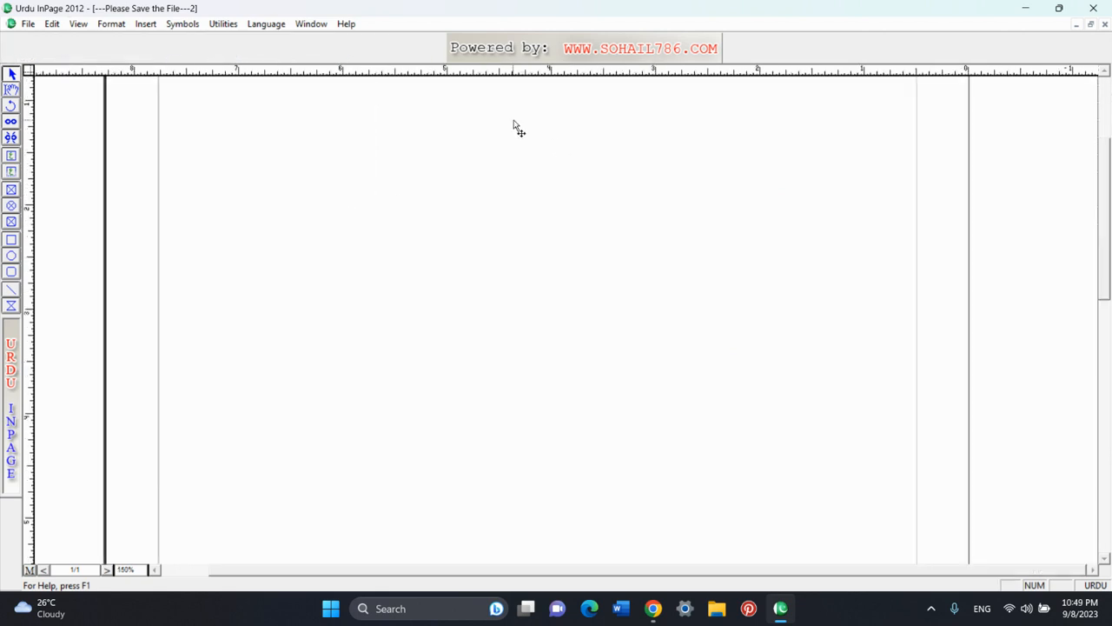
key(ctrl+0)
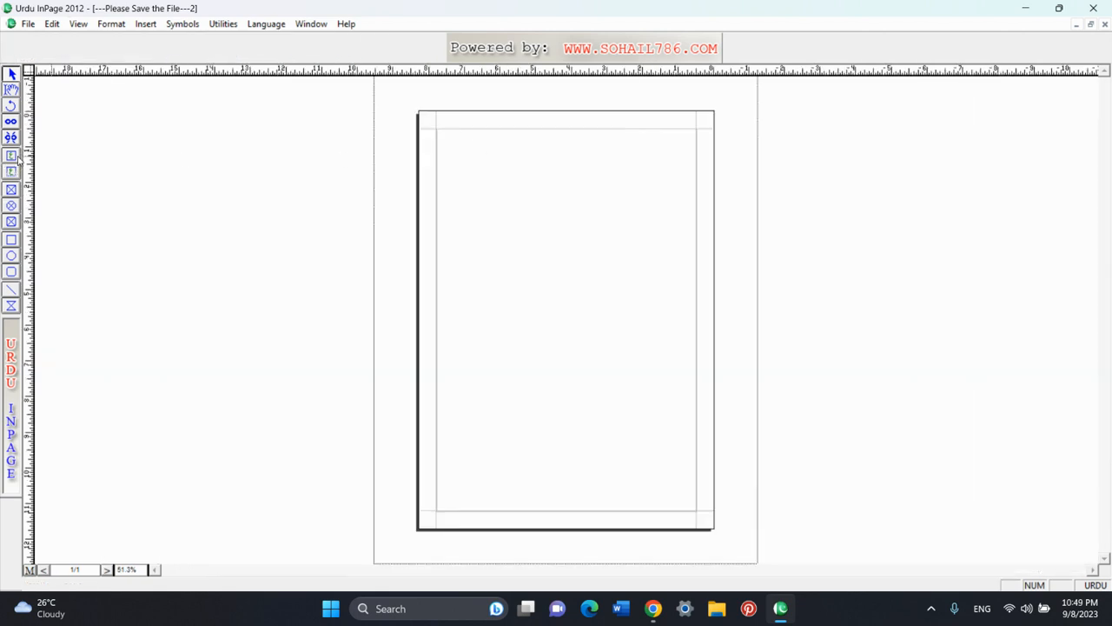
click(1030, 12)
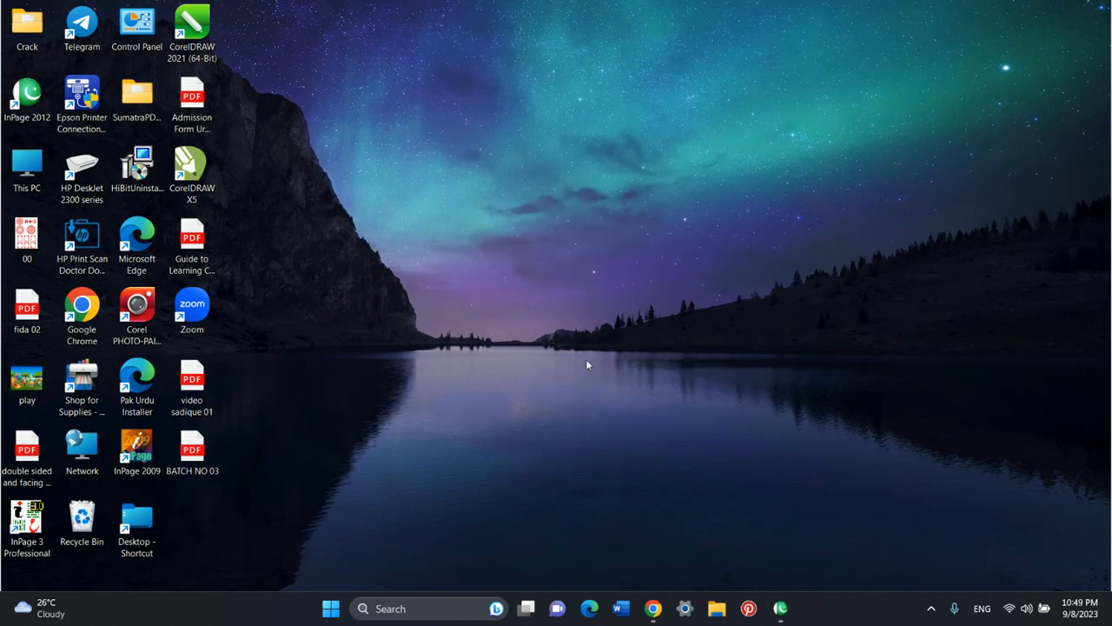